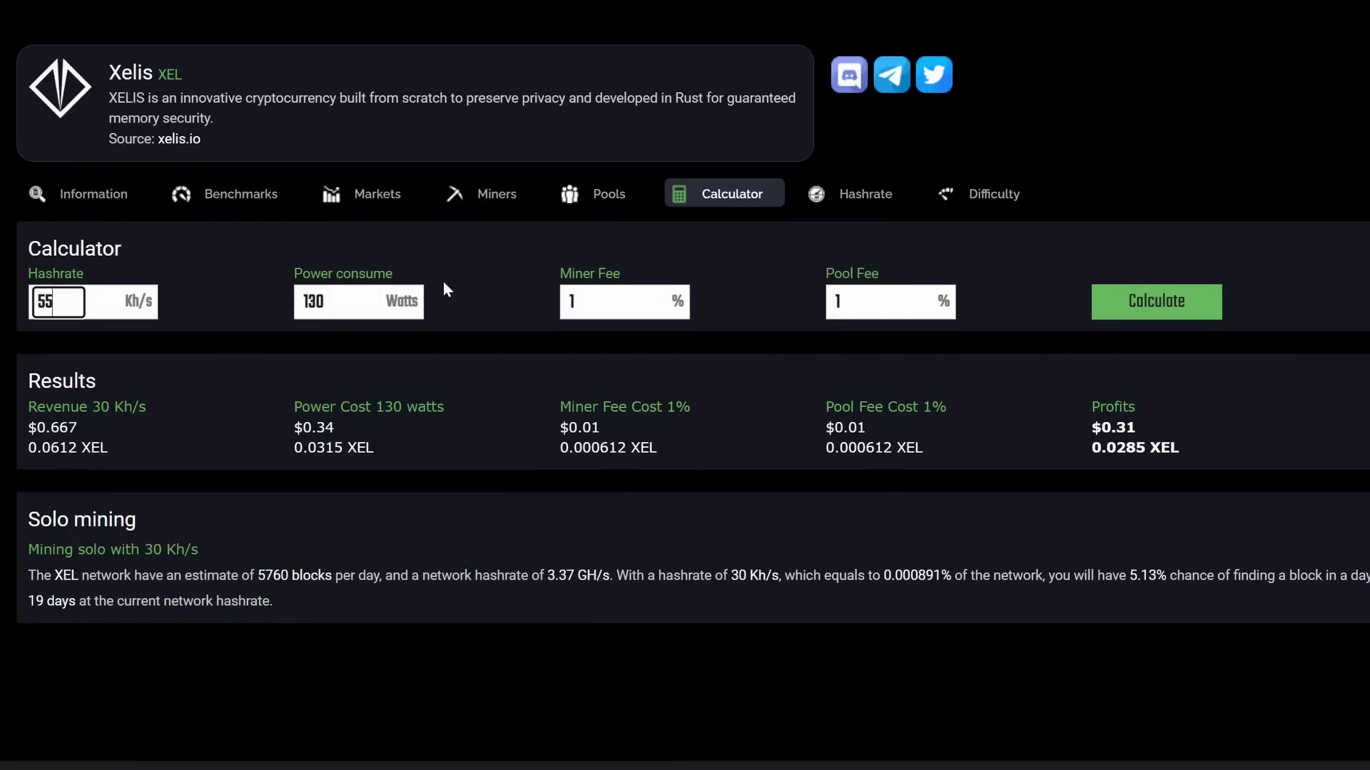
Step: Minimize the Rigel console and change the Xelis calculator's hashrate to 53 Kh/s
click(773, 105)
key(BackSpace)
text(3)
Step: Enter 240 W as the calculator's power consumption and recalculate Xelis profits
key(Tab)
text(240)
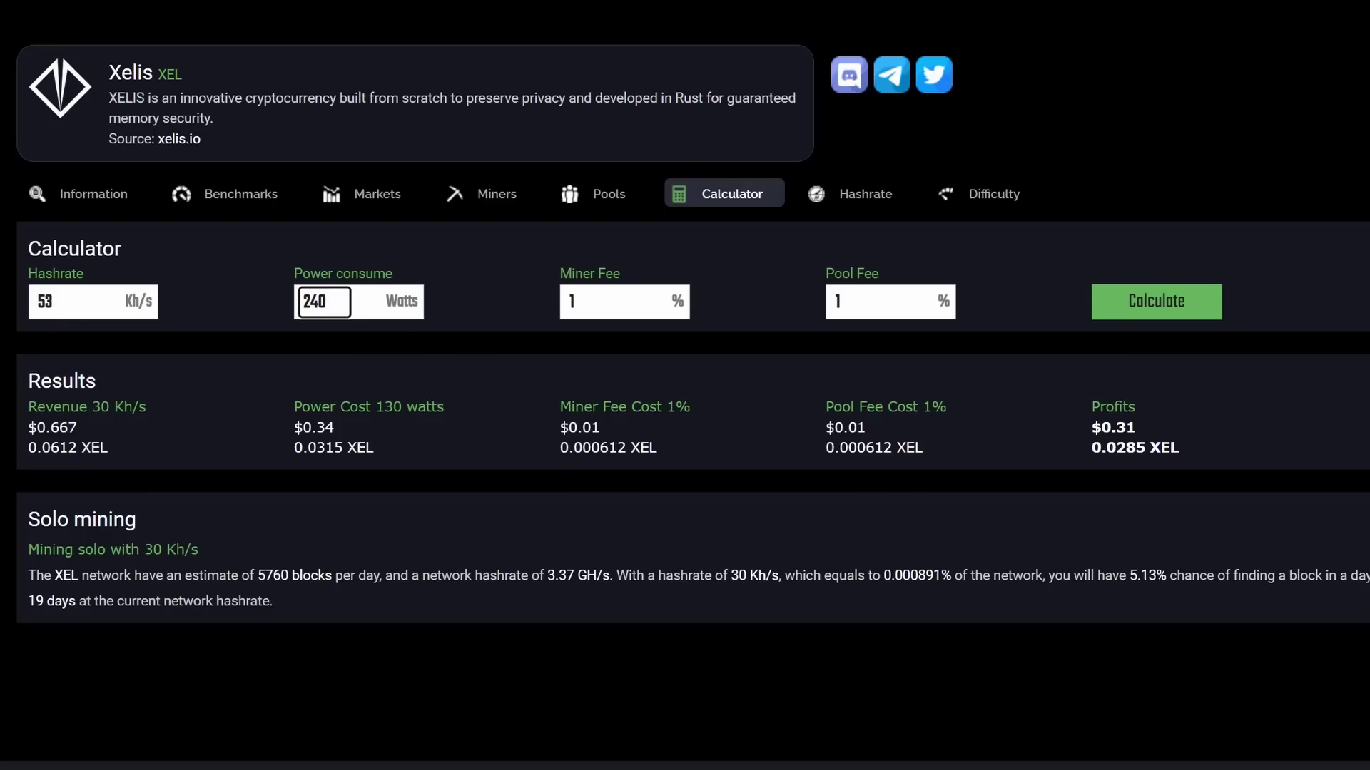
click(1141, 311)
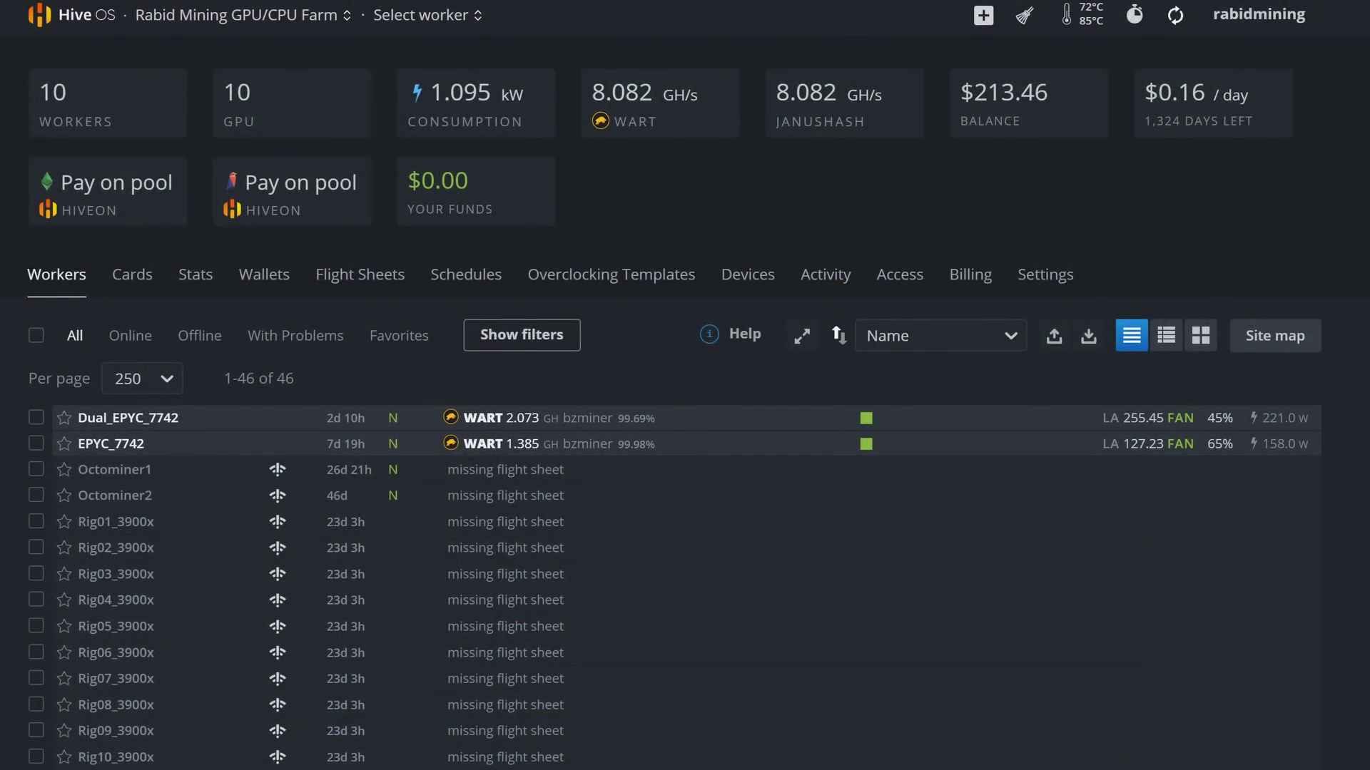
Step: Scroll through the farm's workers list, then go to the Flight Sheets page
scroll(674, 403, down, 9)
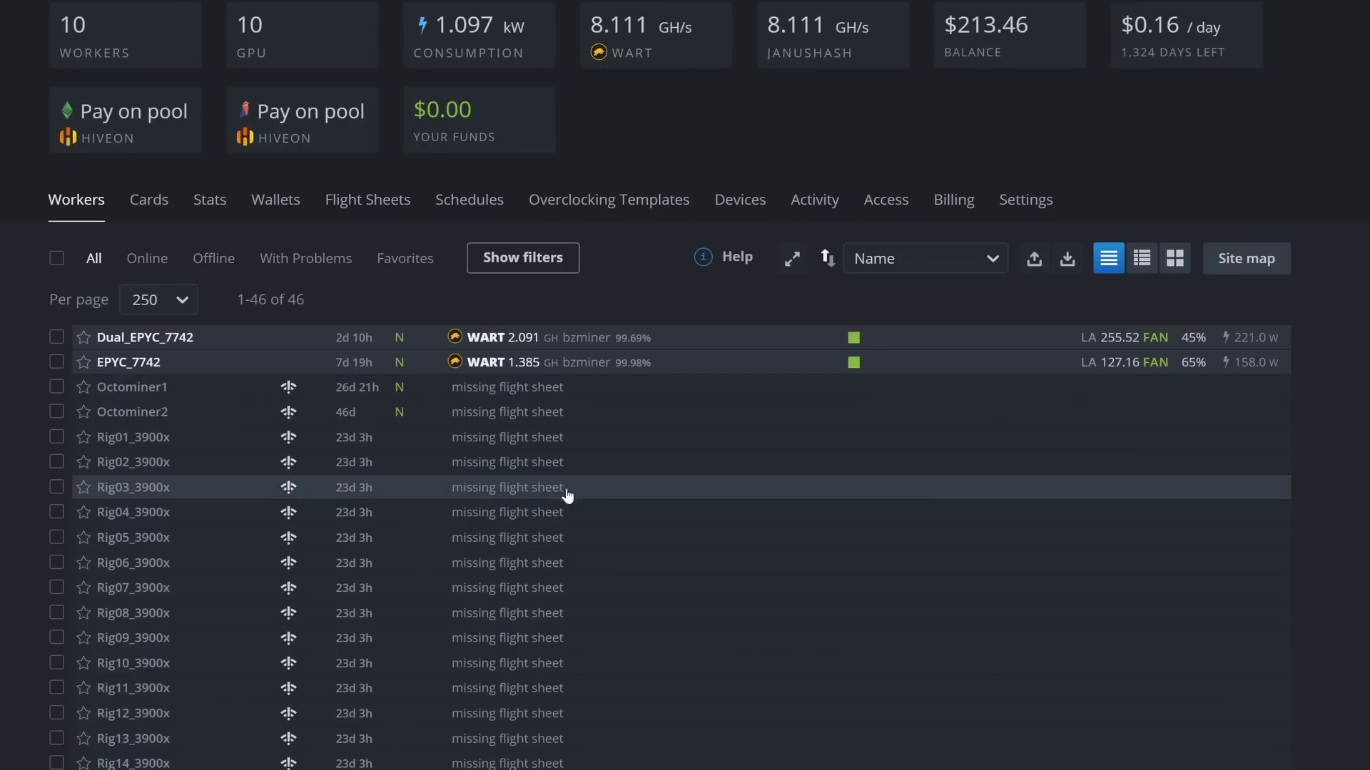
mouse_move(374, 397)
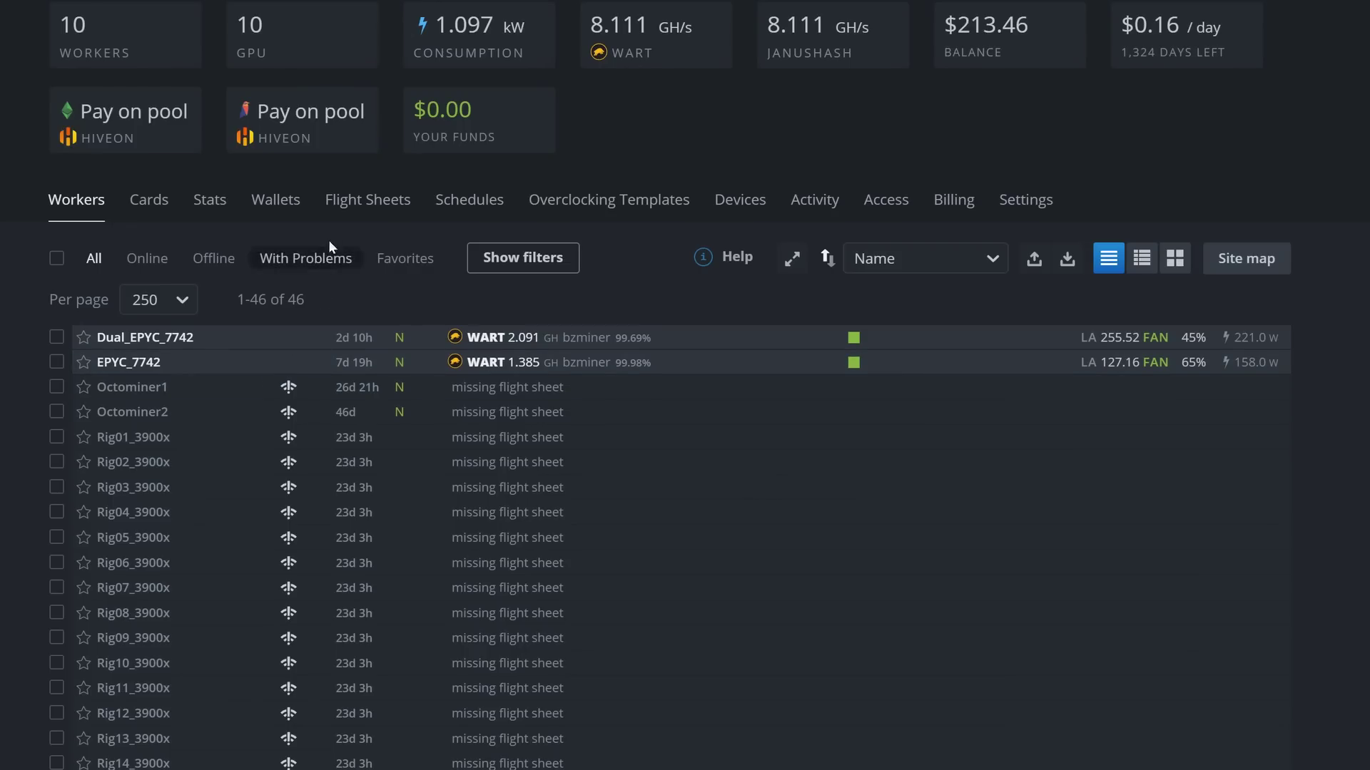
click(348, 212)
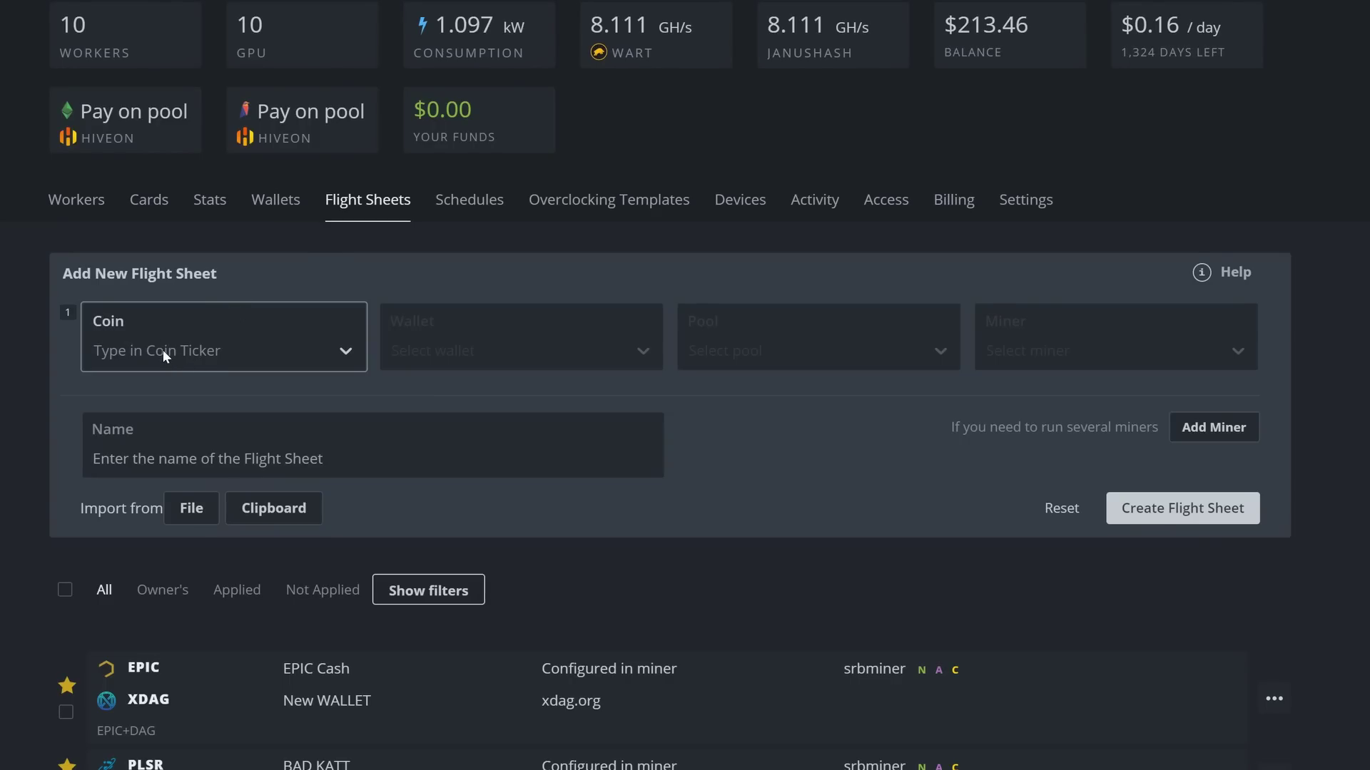
Step: Set the new flight sheet's coin to XEL
click(163, 349)
text(Xe)
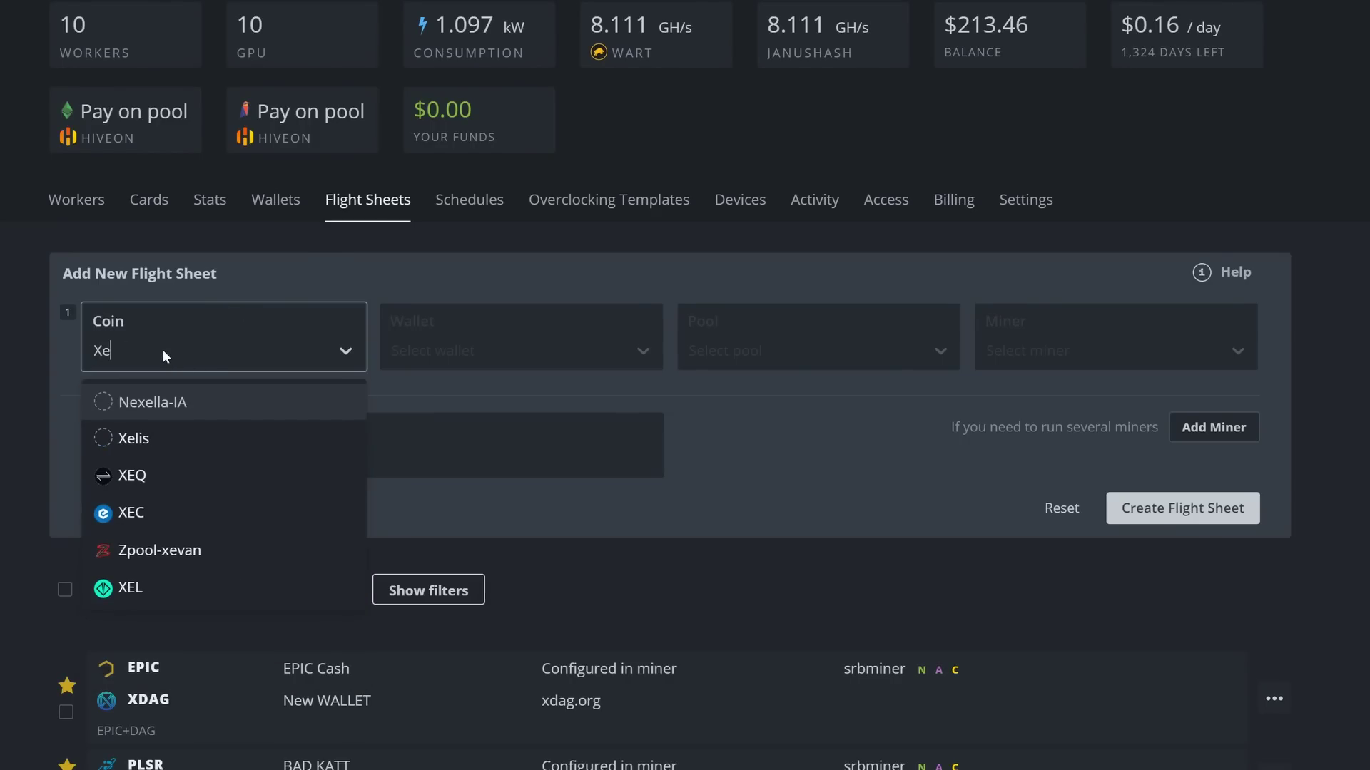
text(l)
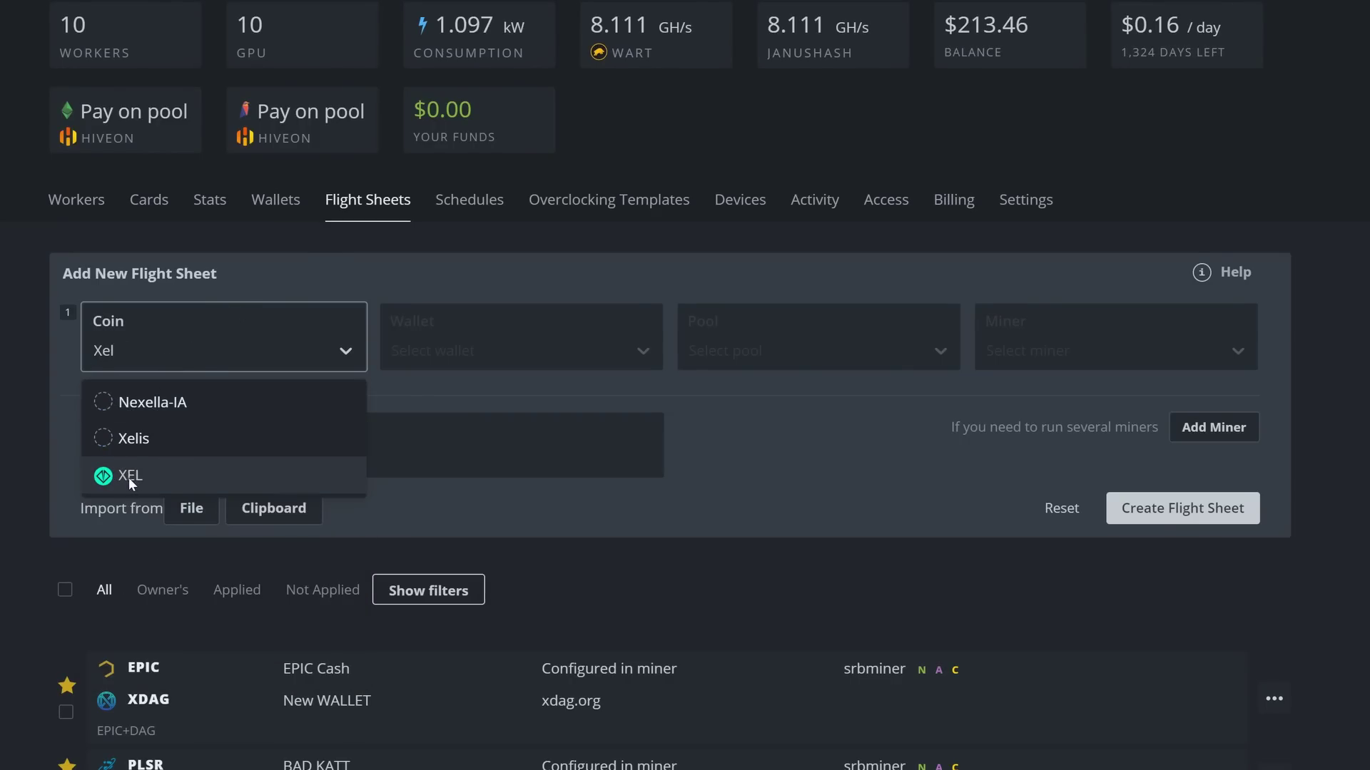
click(130, 483)
Step: Create an XEL wallet named 'Xelis Web wallet' from the pasted address
click(473, 351)
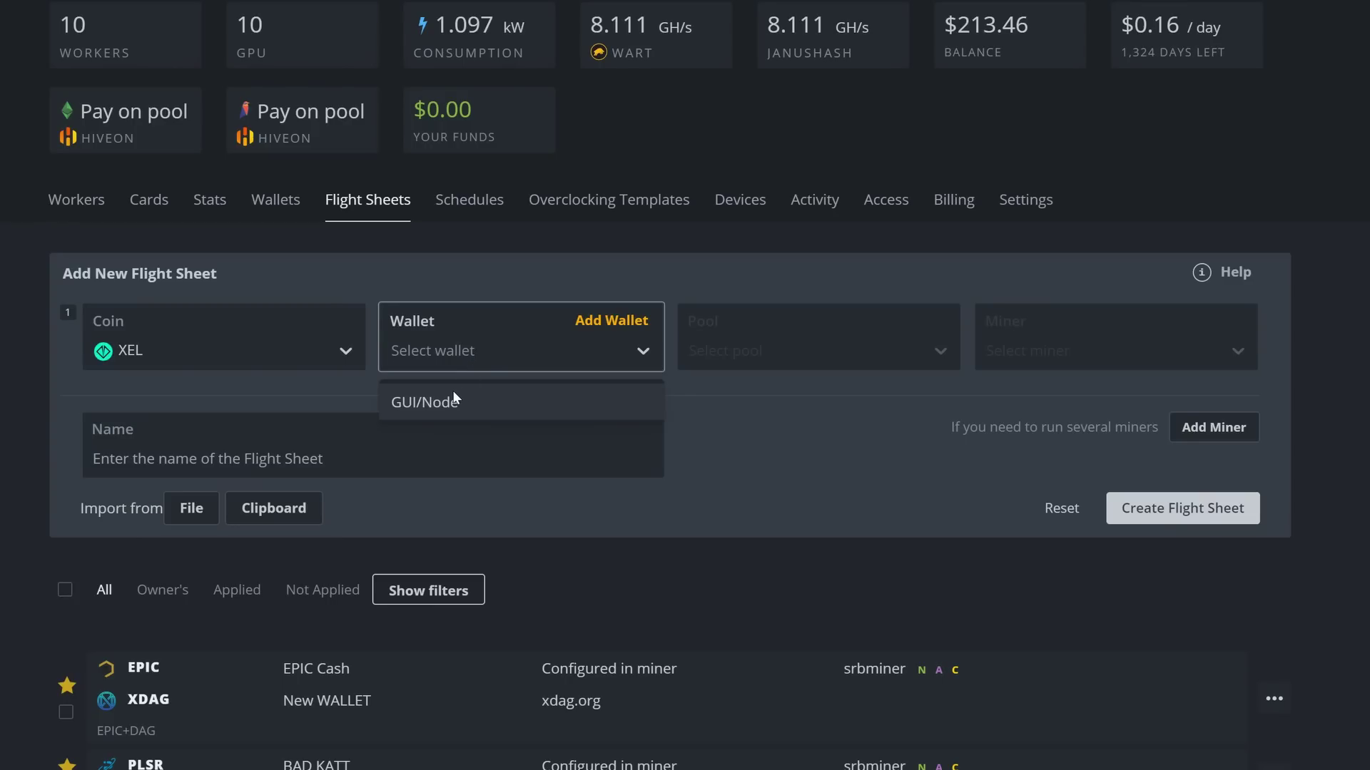
click(596, 321)
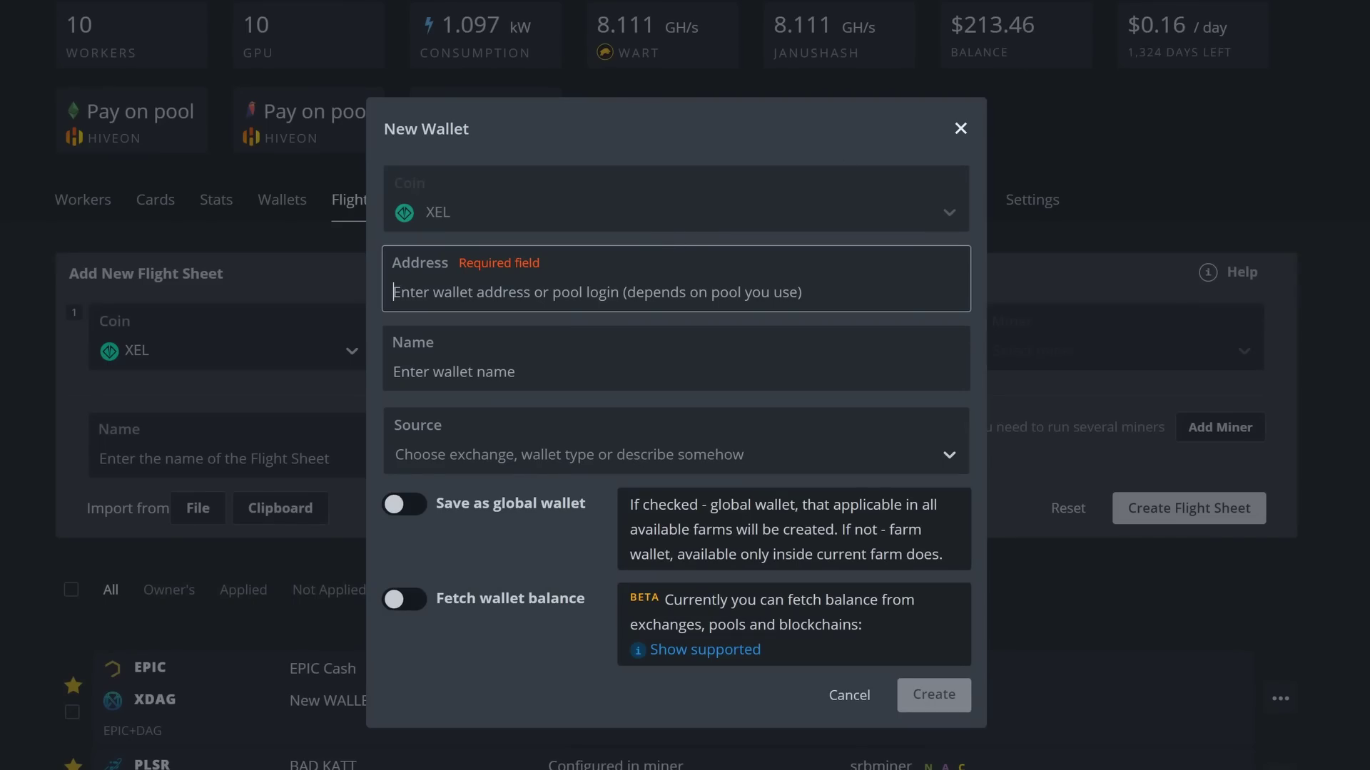
text(xel:ug0fu2wyxsgrjf3p4cvst4c8upgeemahag0pk3q7ly8r4apq8shqqczw8x0)
click(456, 372)
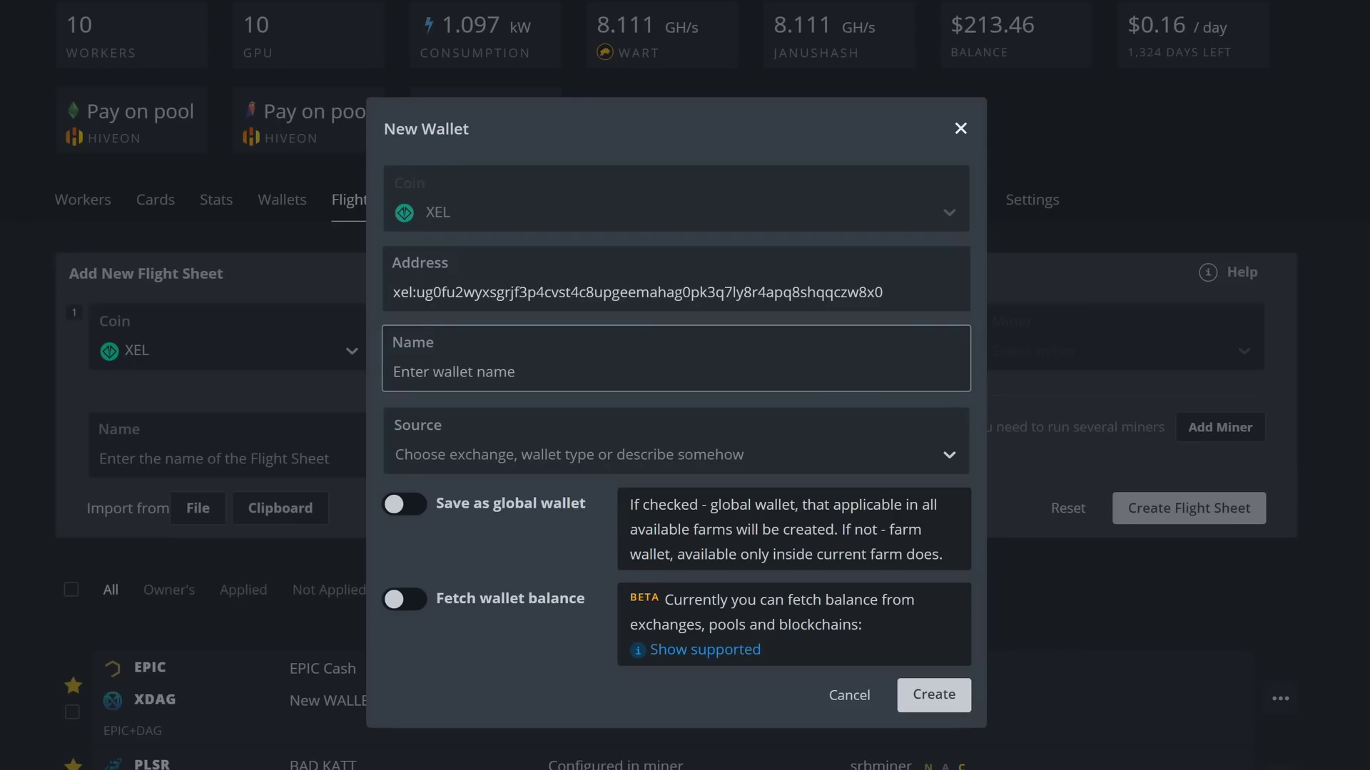
text(Xelis )
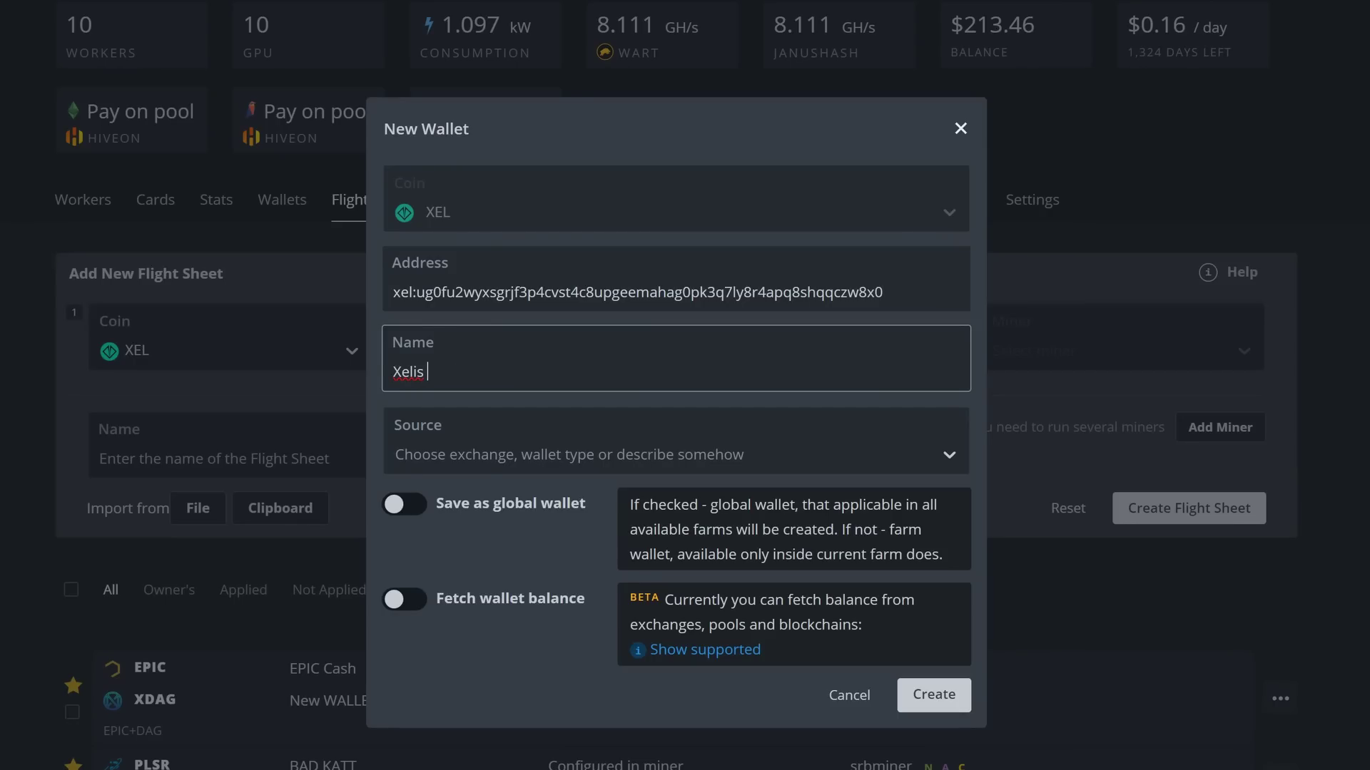
text(Webwallet)
click(457, 371)
click(934, 696)
click(507, 358)
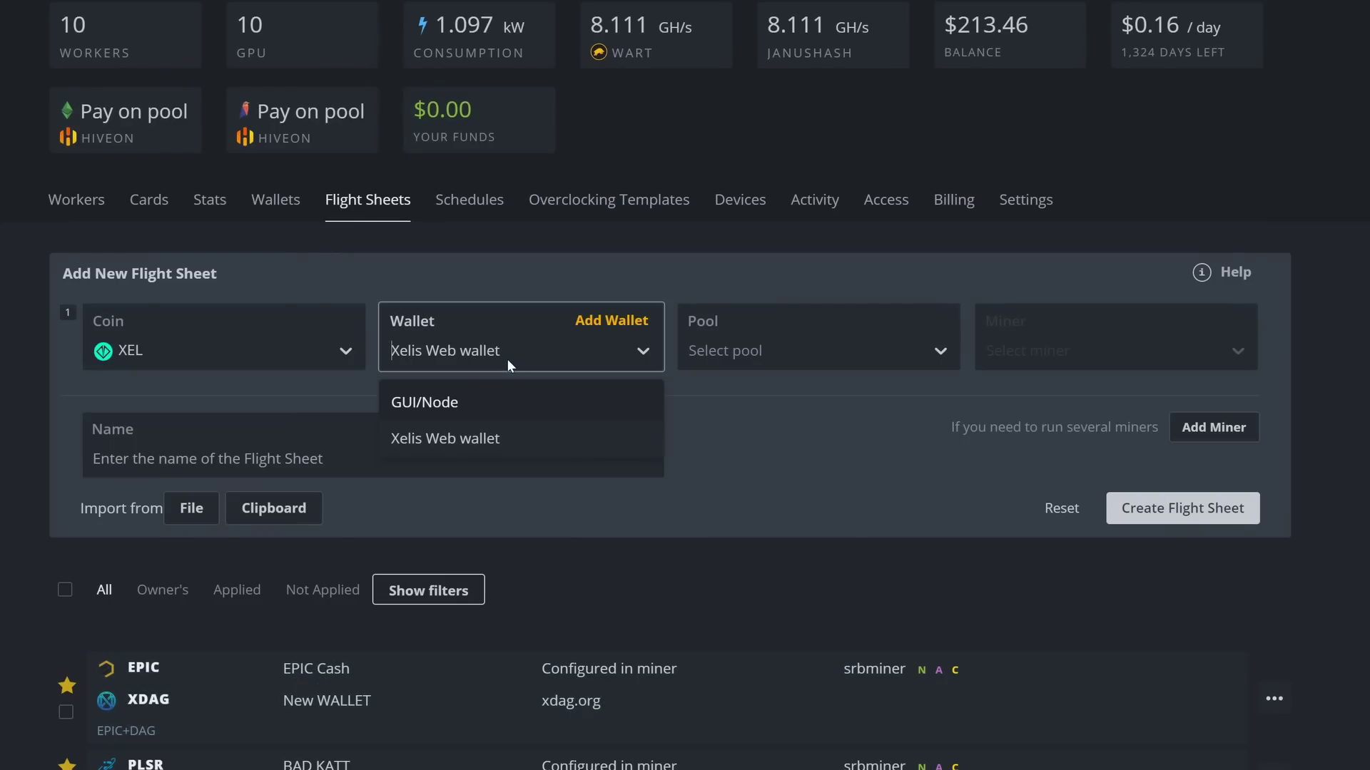
Step: Use Xelis Web wallet and the herominers pool on its USA (West) server
click(460, 440)
click(752, 352)
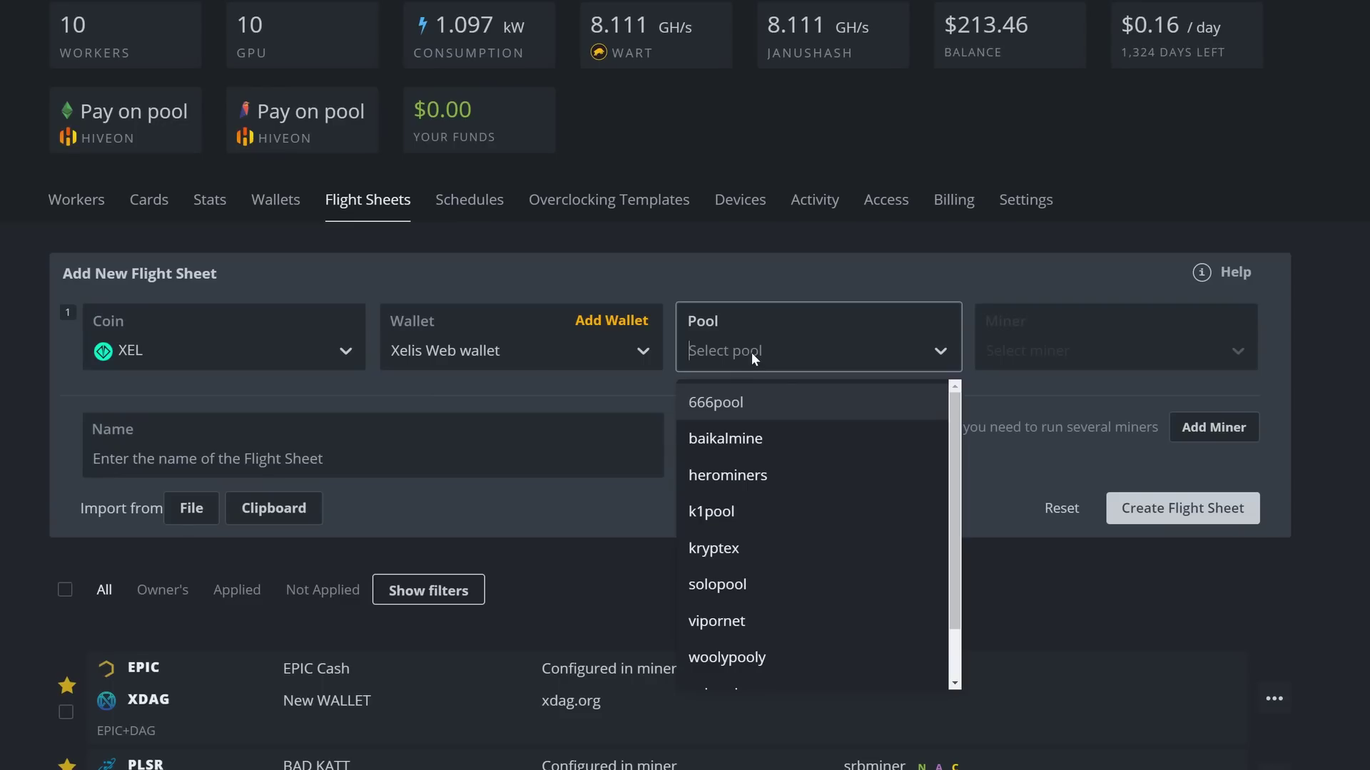
click(720, 475)
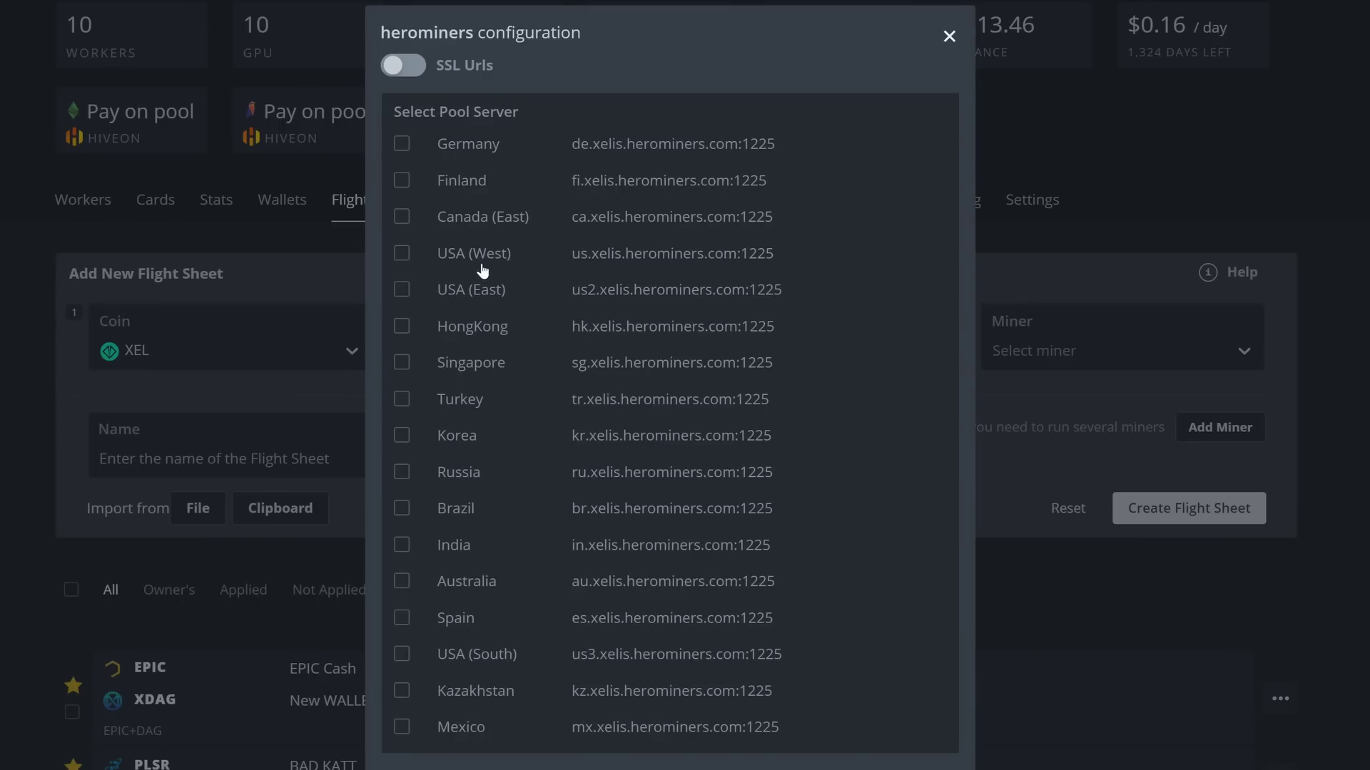
click(402, 255)
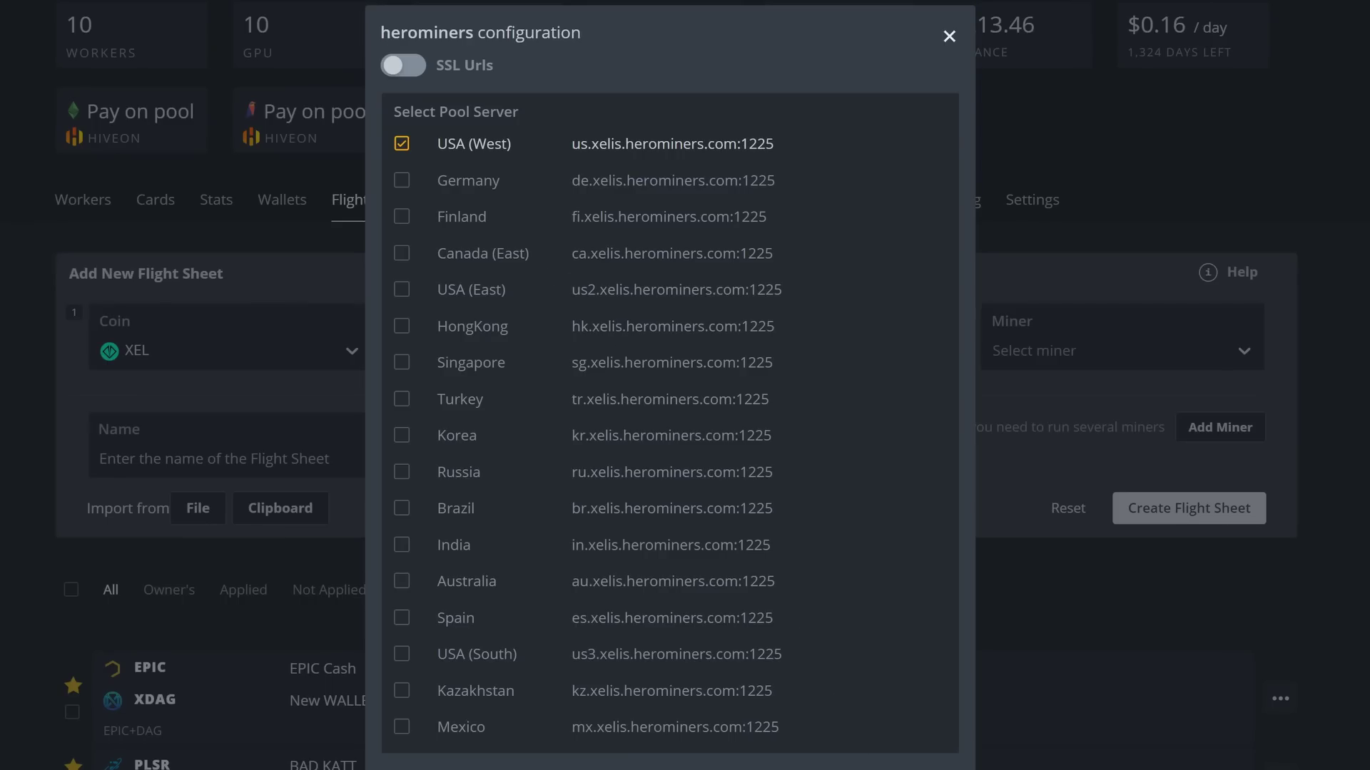
click(949, 36)
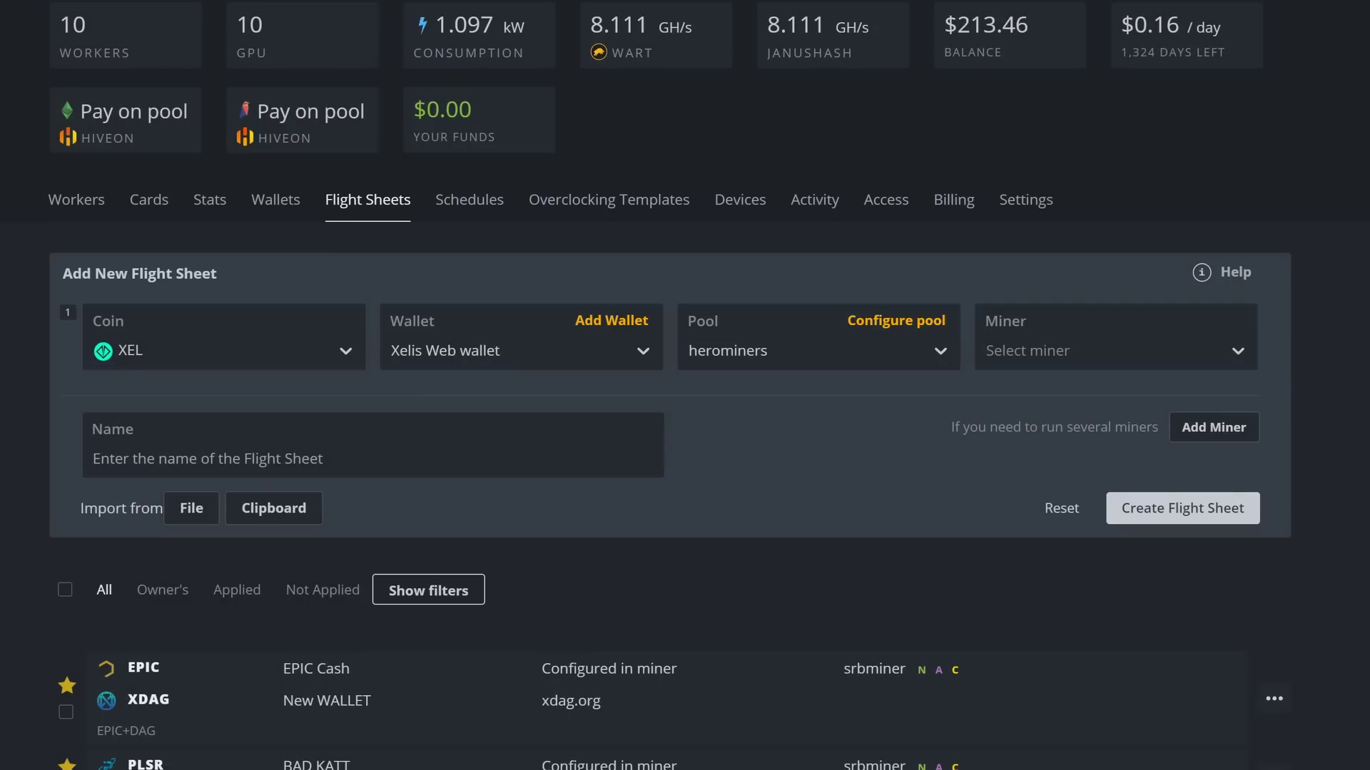
Step: Choose SRBMiner-MULTI as the miner and name the sheet 'Xelis CPU herominers'
click(1022, 365)
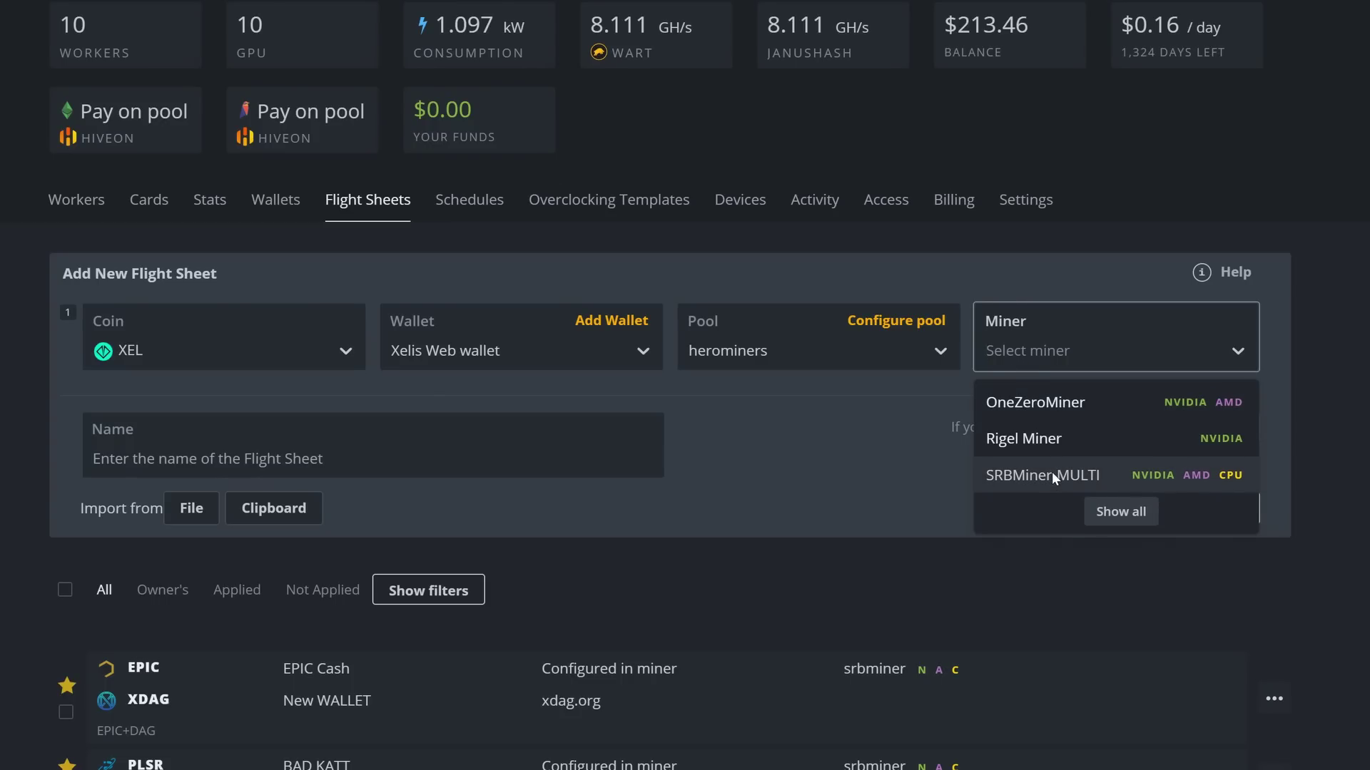
click(1051, 475)
click(285, 529)
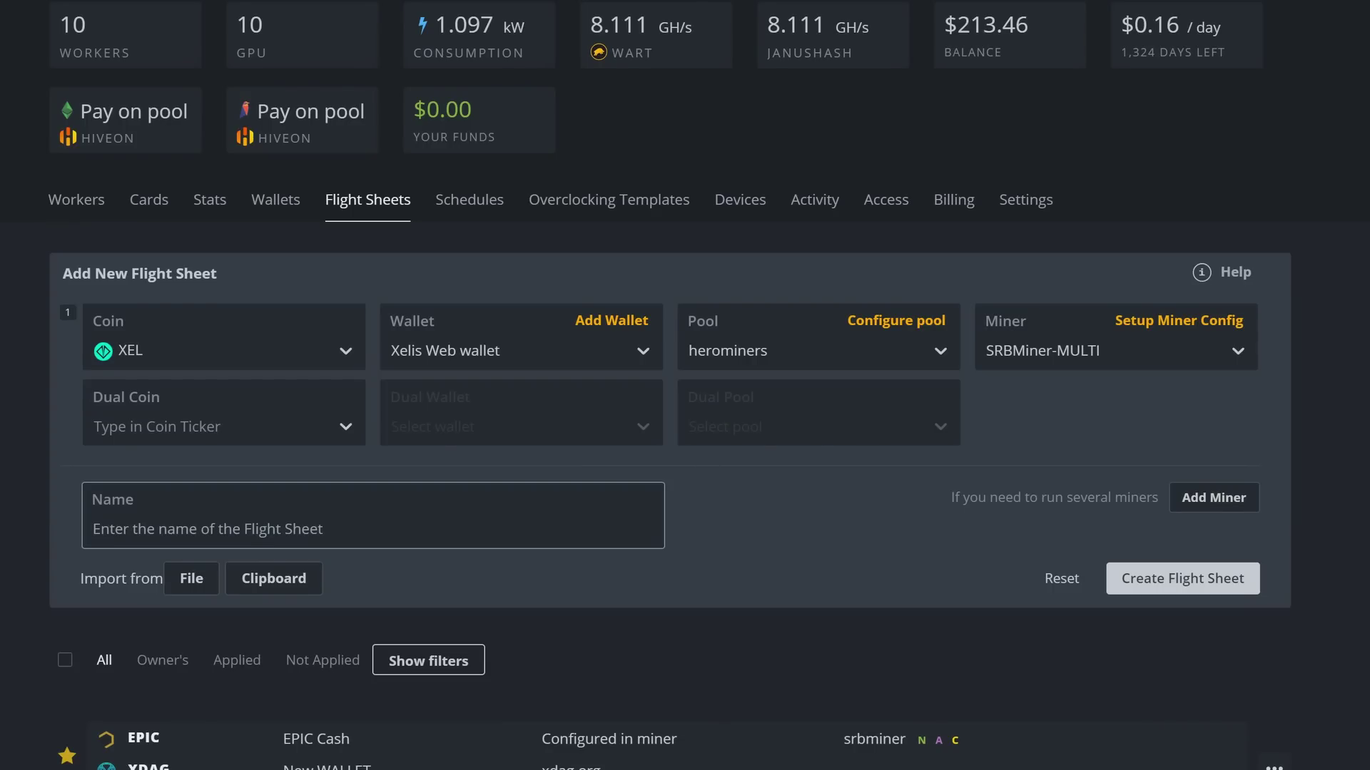
text(Xelis )
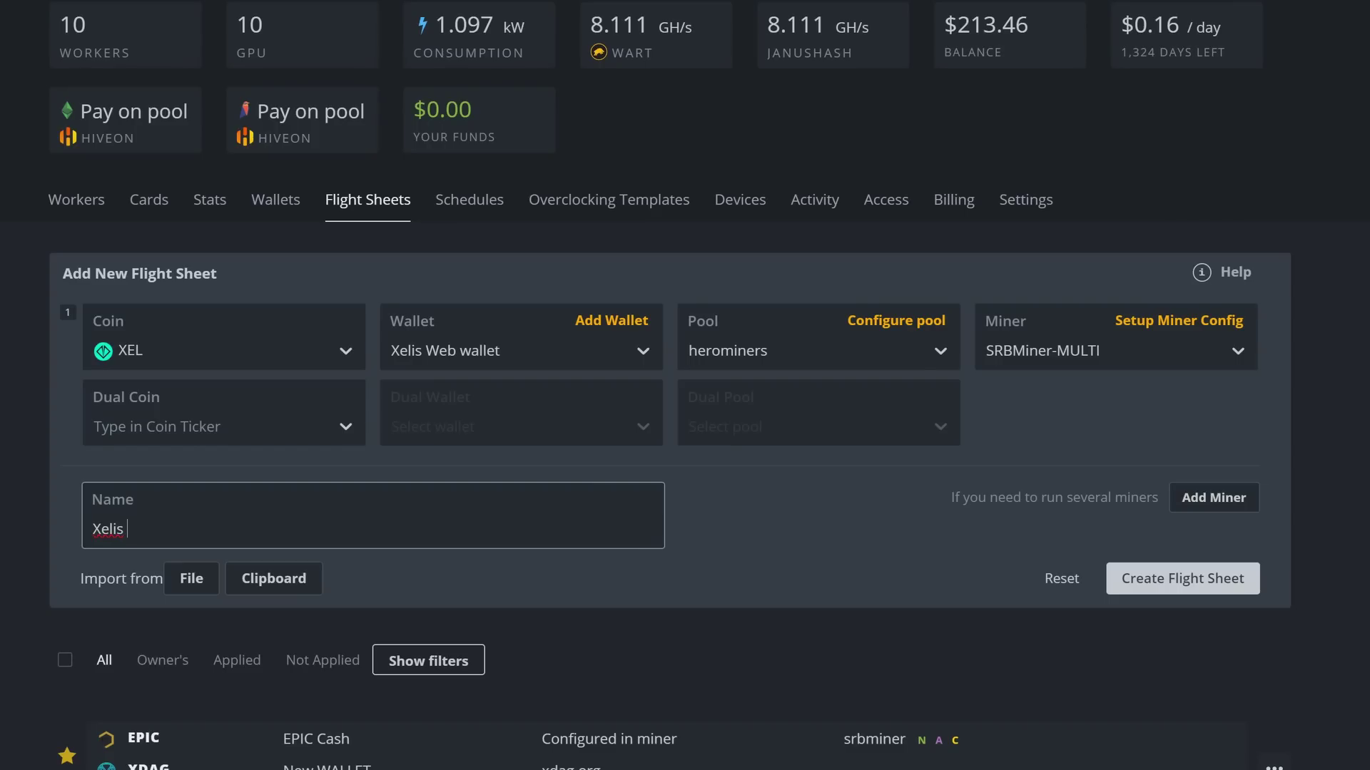
text(CPU herominers)
Step: Review the SRBMiner-MULTI wallet and pool settings, leaving them unchanged
click(1135, 330)
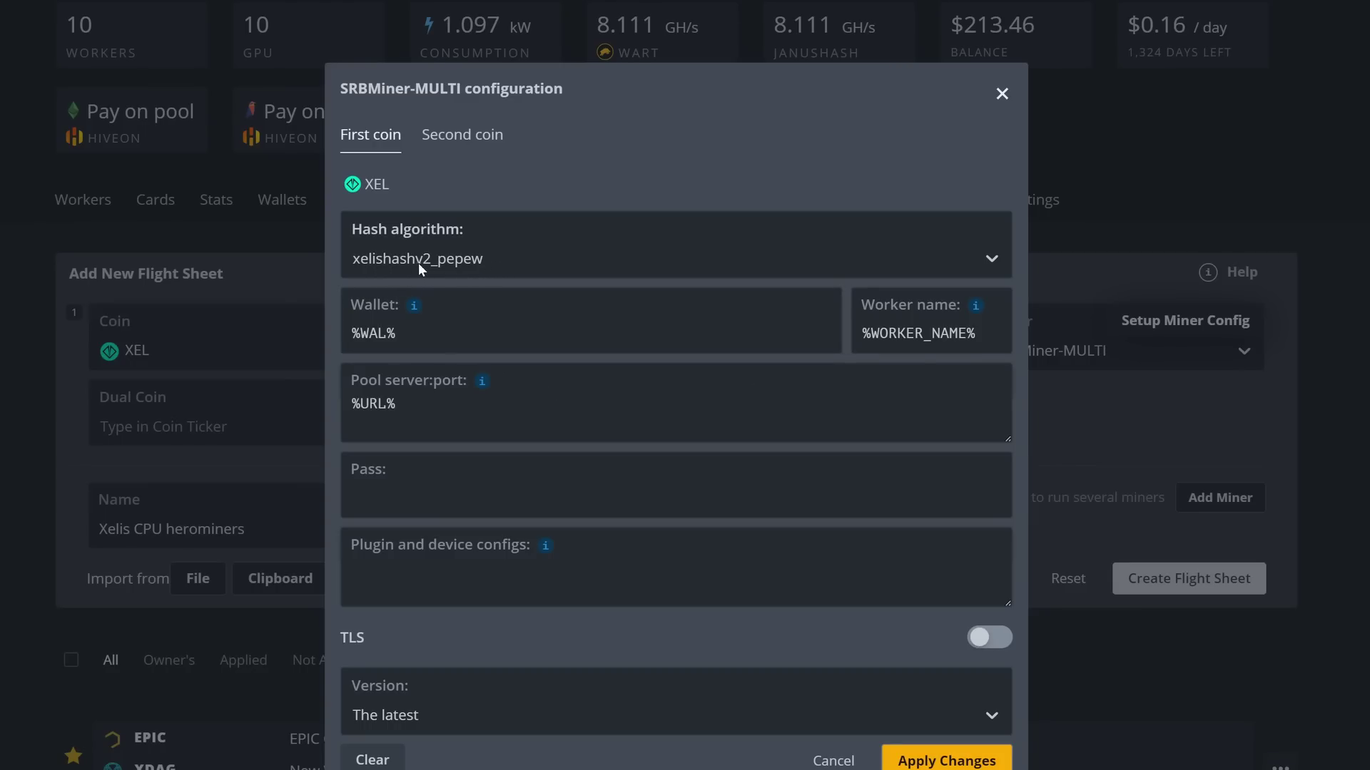
click(482, 325)
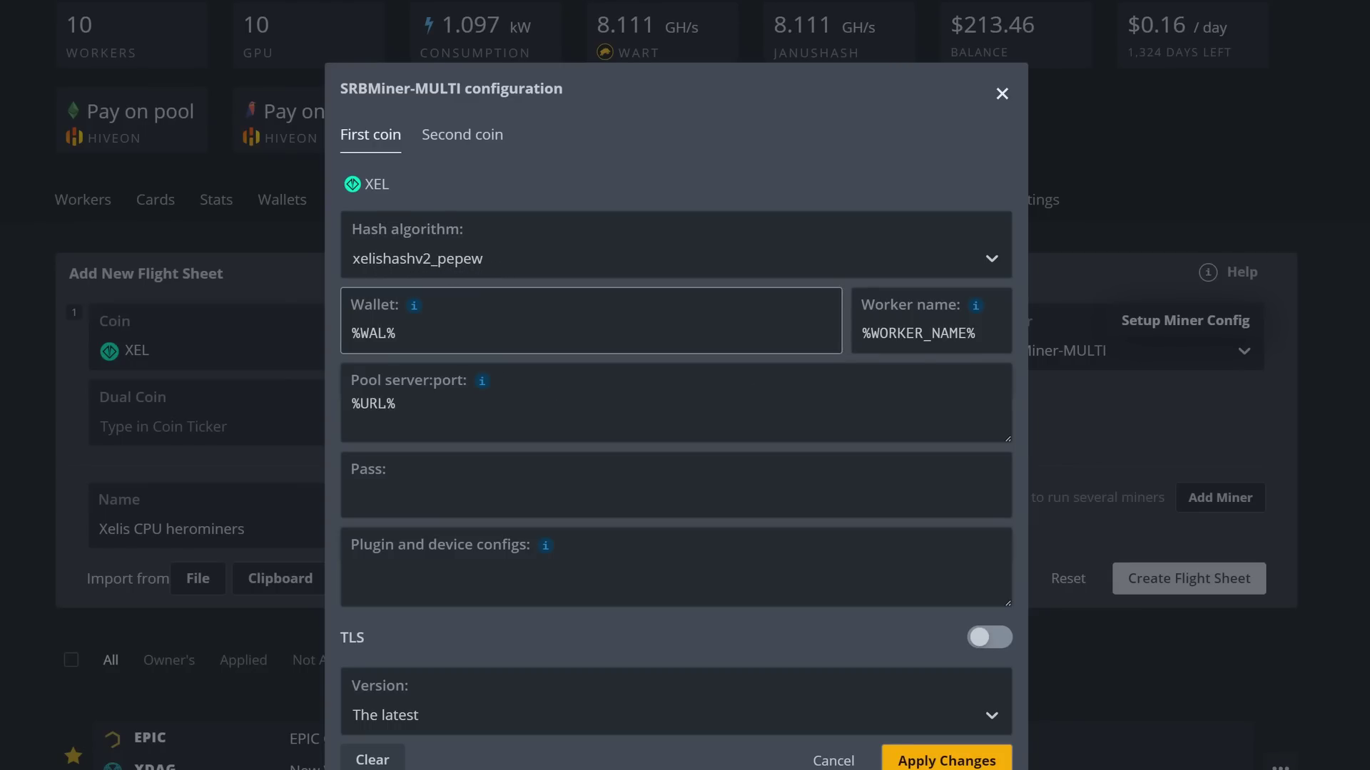
click(849, 375)
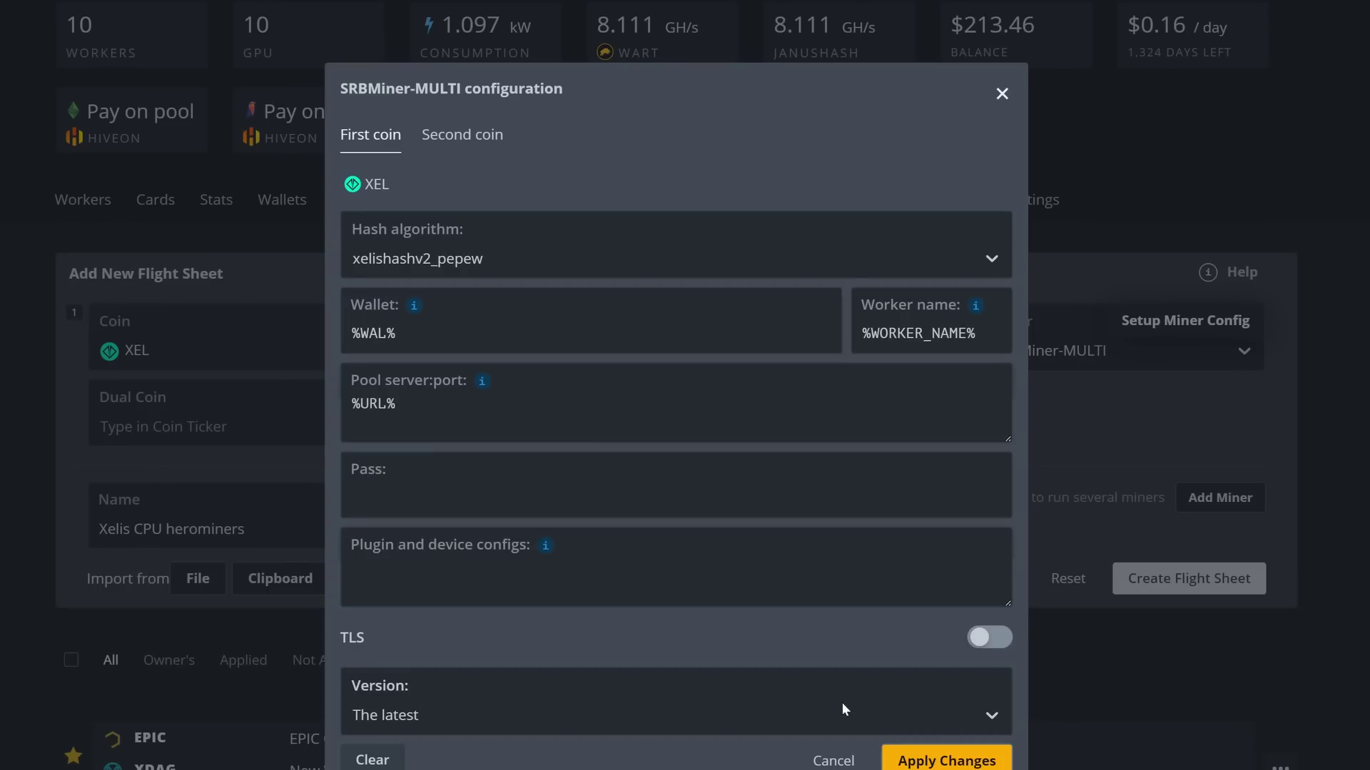
click(833, 762)
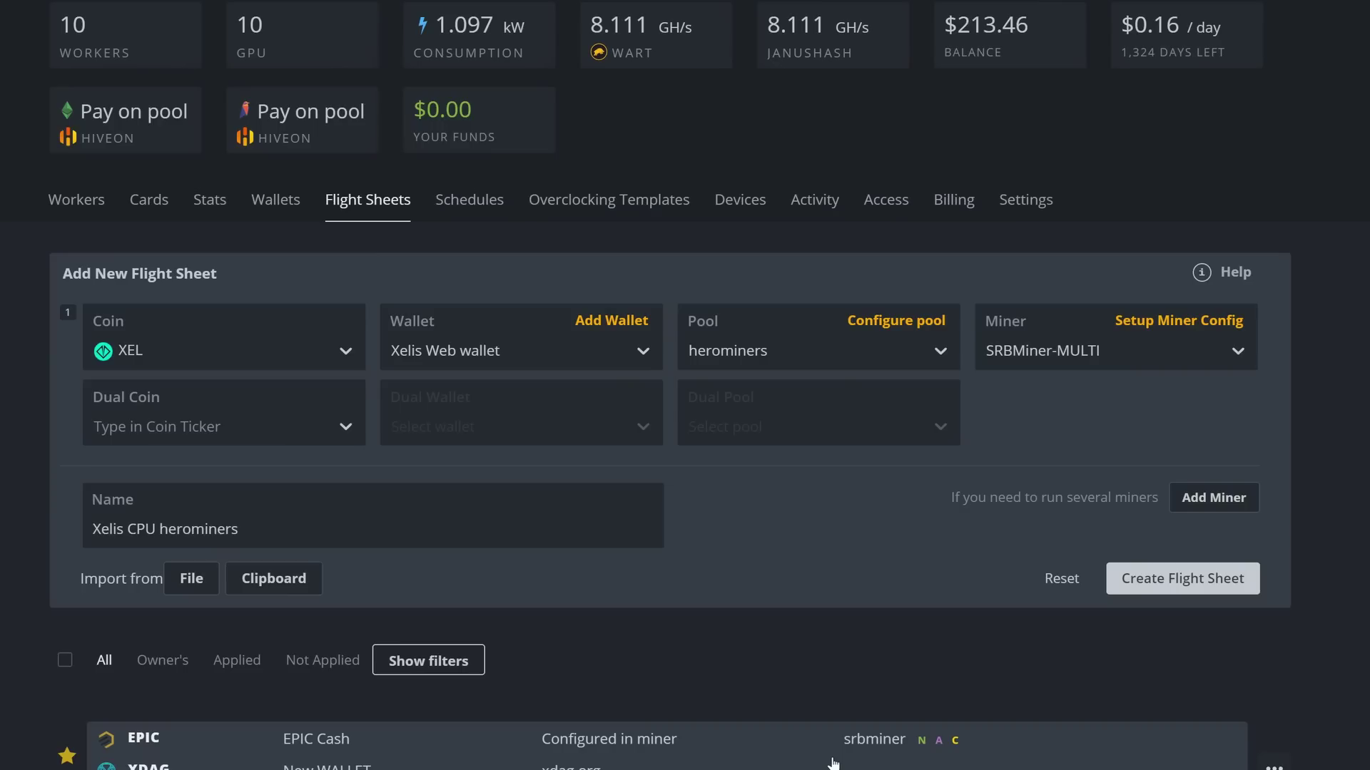
Step: Save the flight sheet and check 'Xelis CPU herominers' in the sheets list
click(1144, 590)
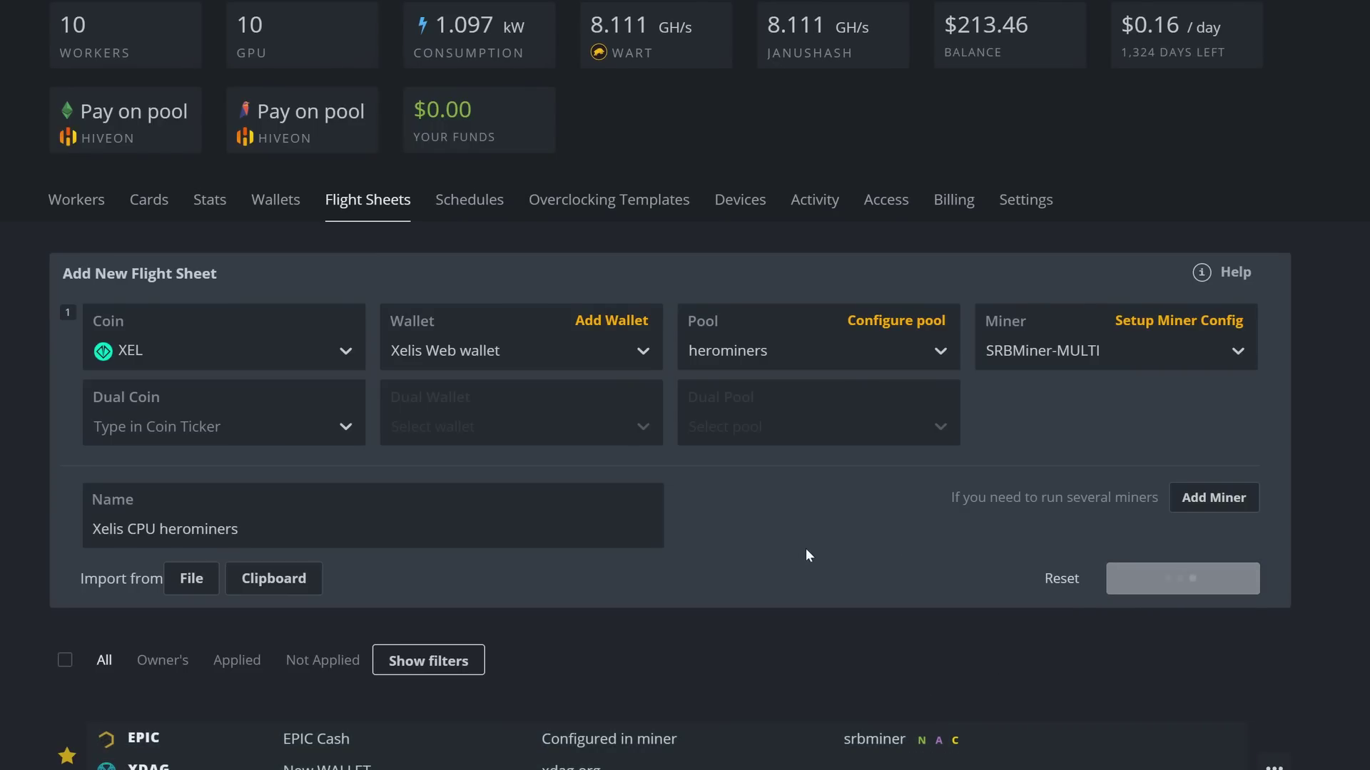
scroll(740, 553, down, 15)
scroll(557, 618, up, 15)
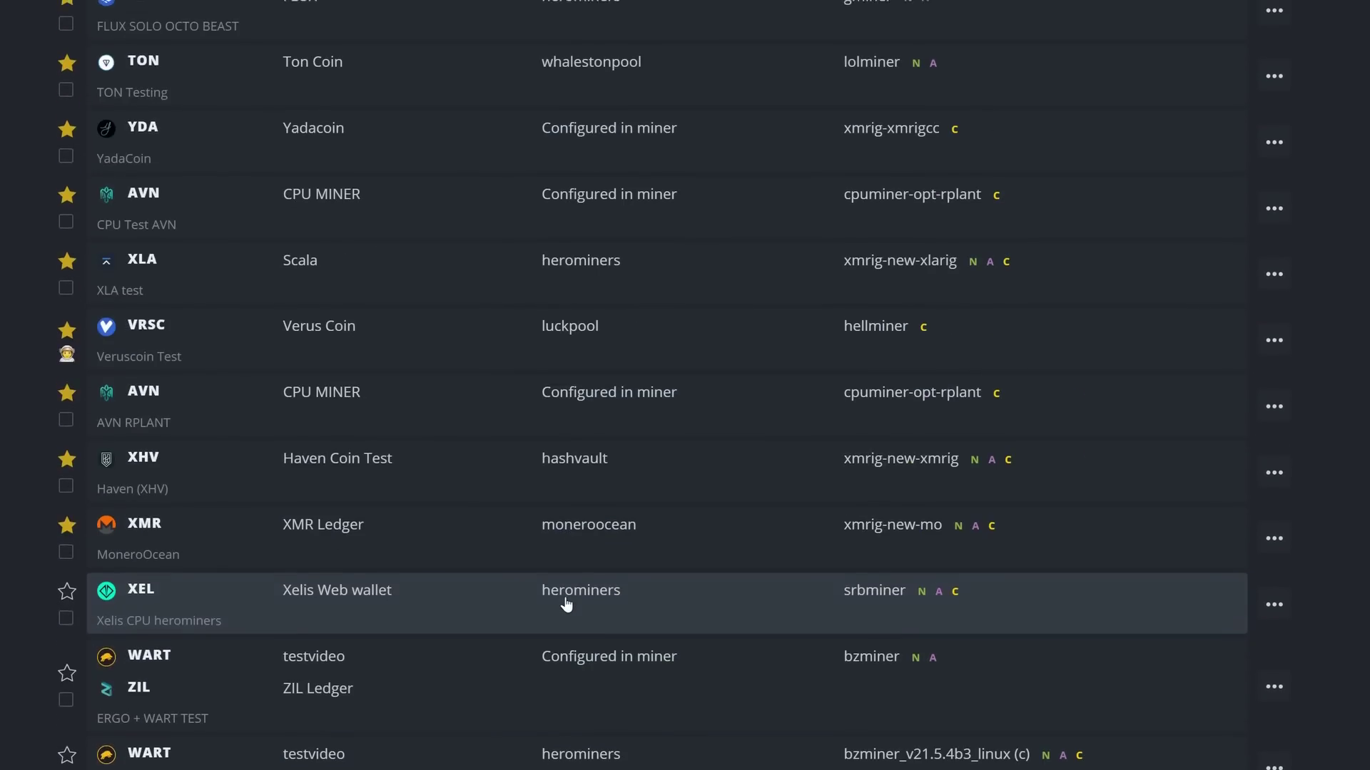
scroll(565, 606, up, 6)
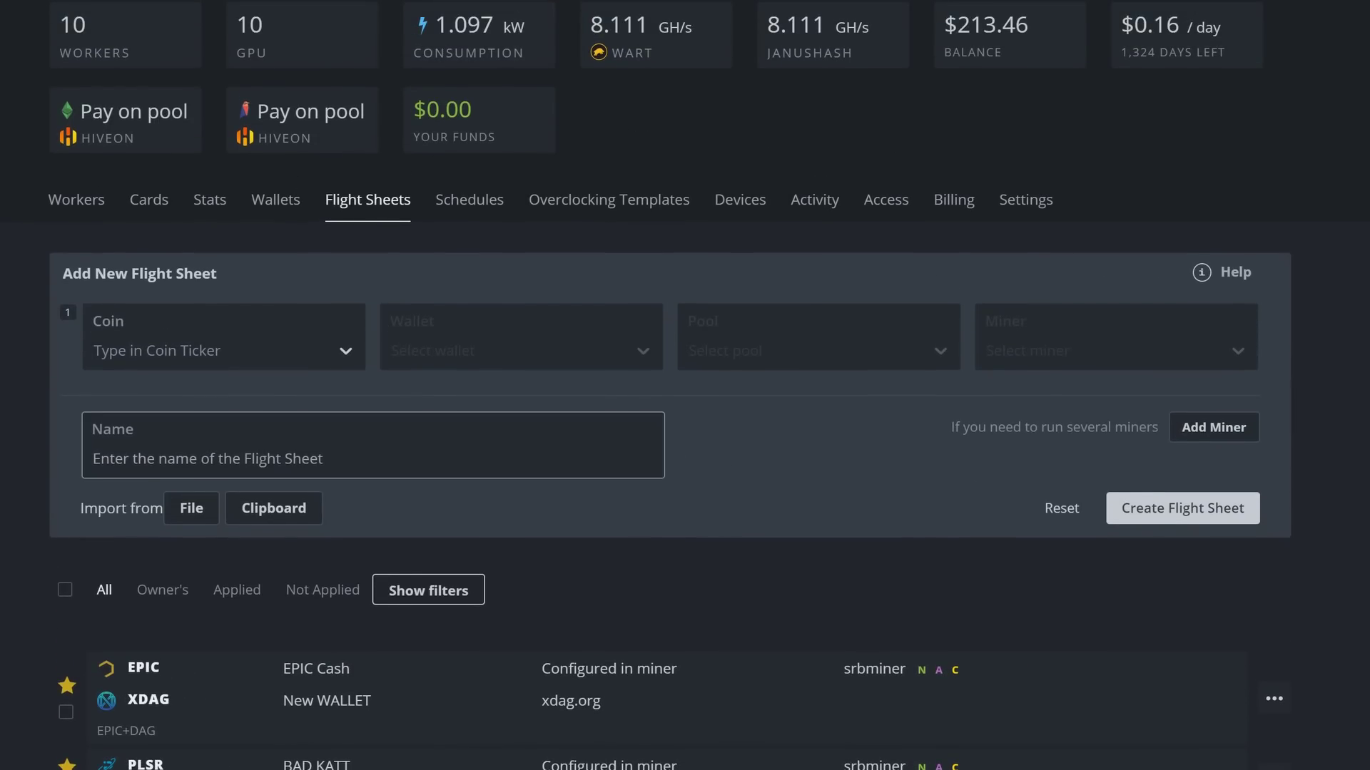
Step: Start another sheet with XEL, Xelis Web wallet and herominers on USA (West)
click(303, 355)
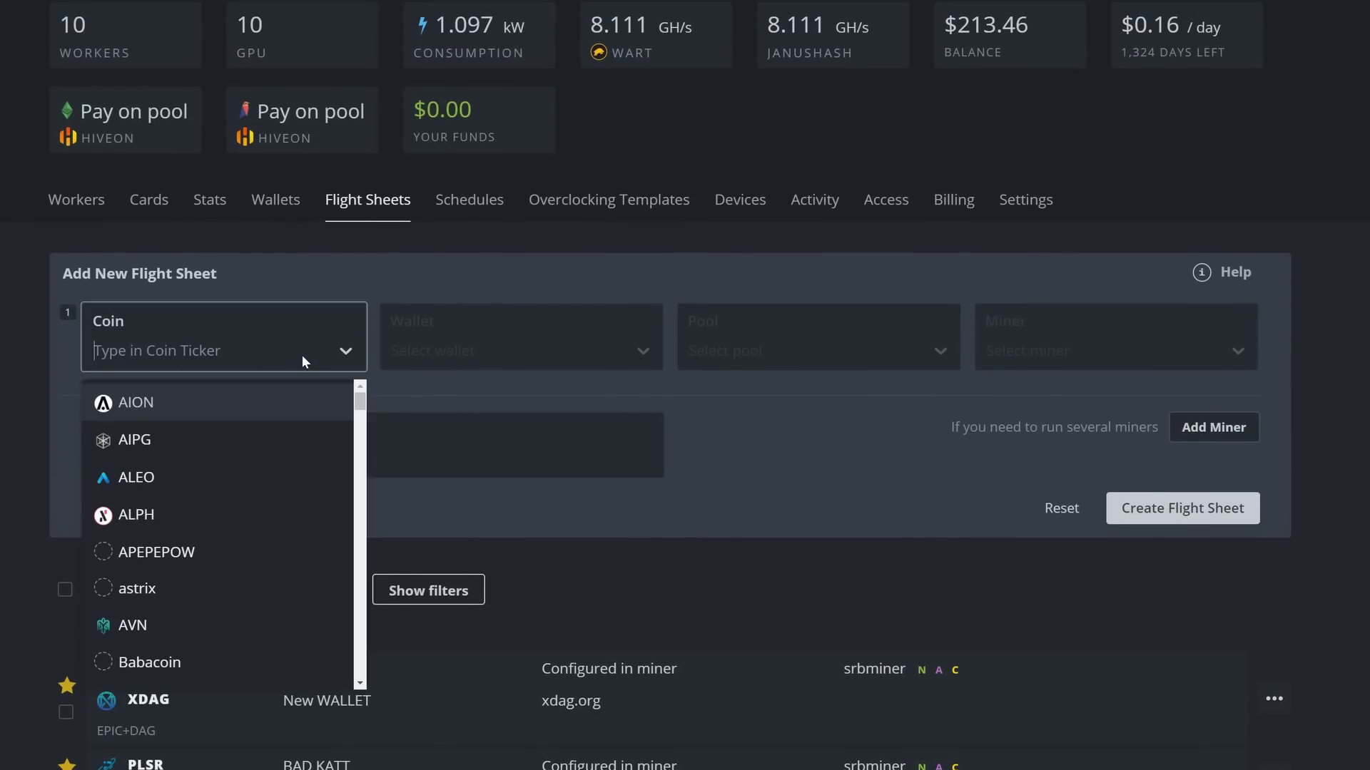
text(Xel)
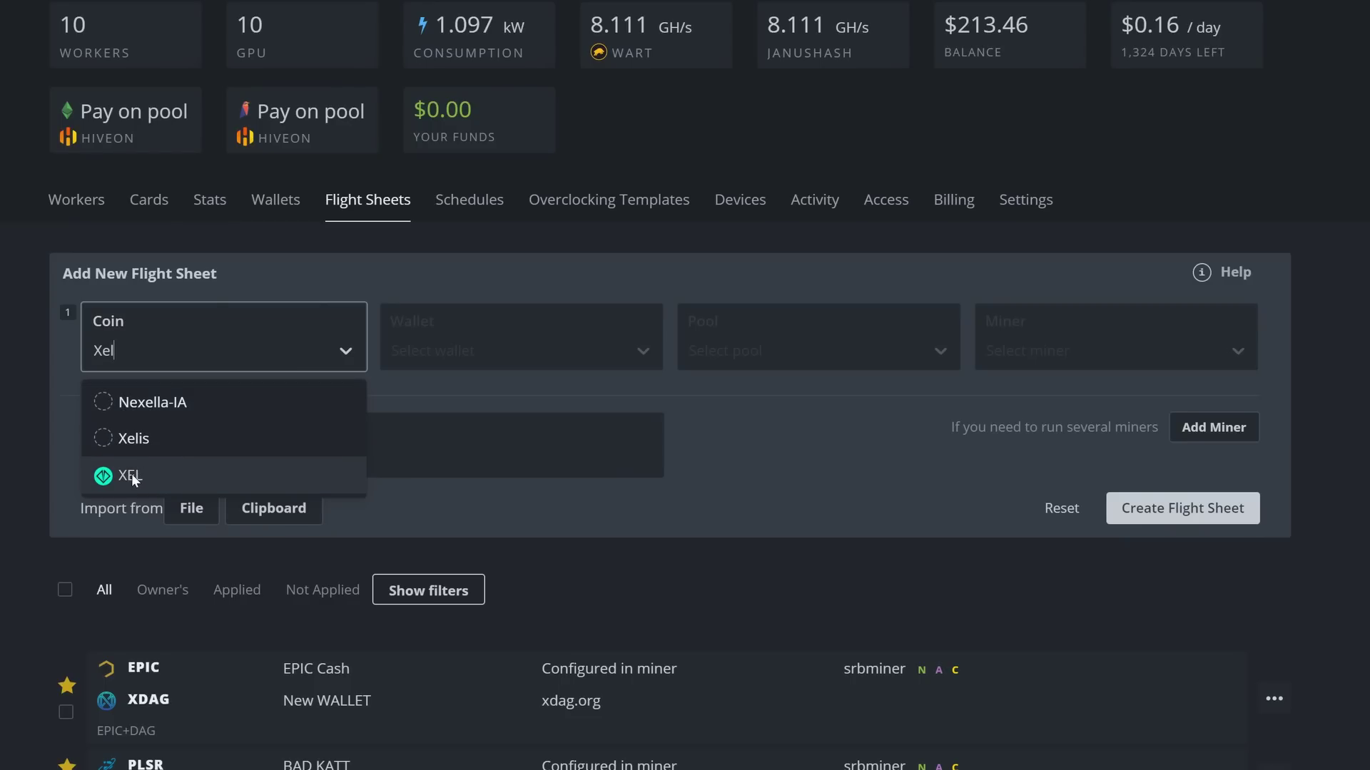
click(131, 474)
click(439, 356)
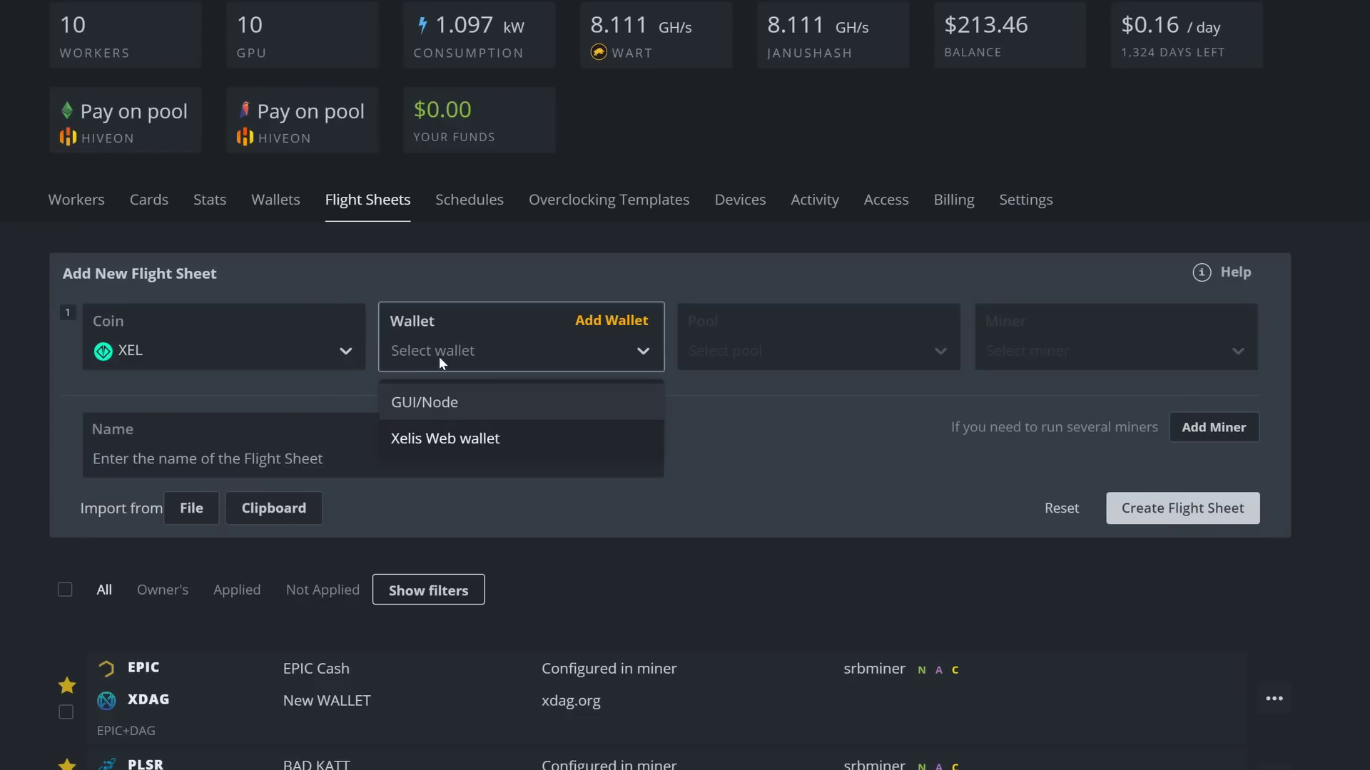
click(425, 443)
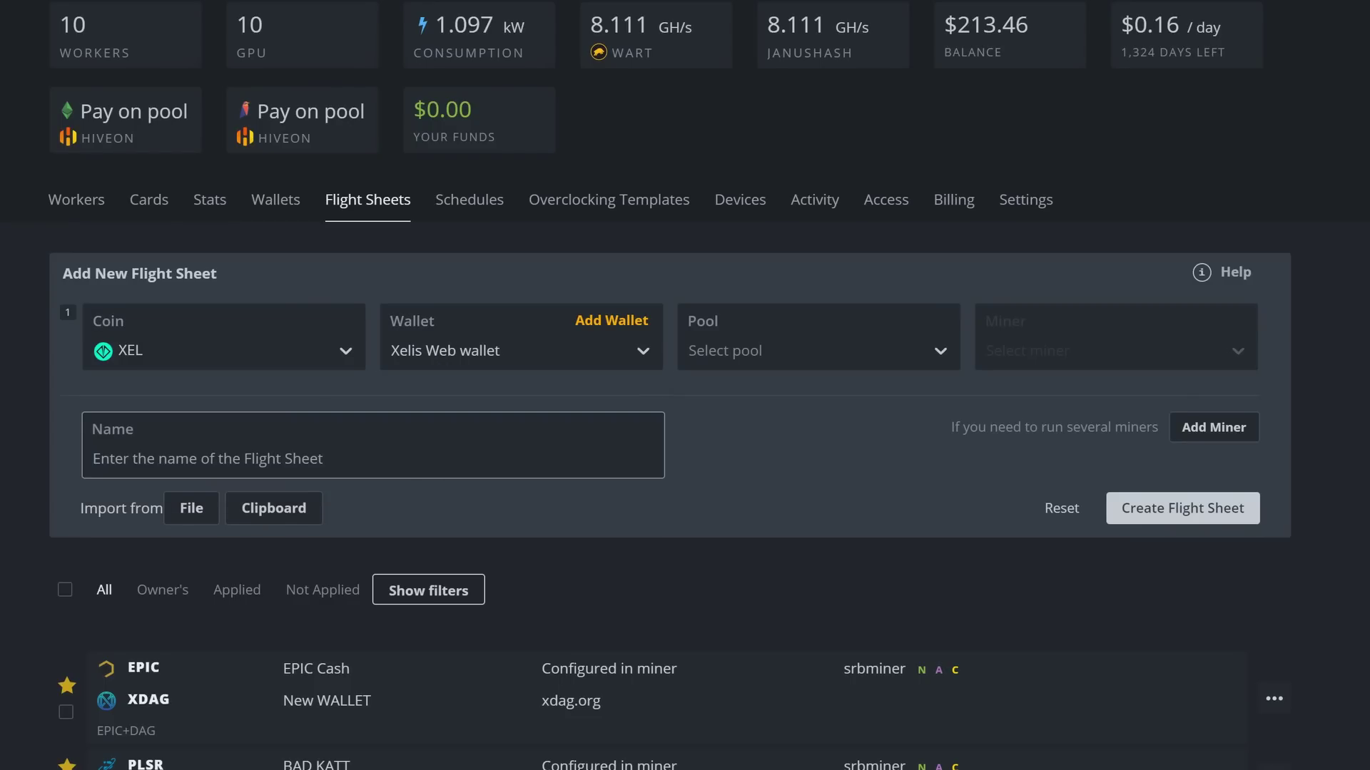
click(726, 356)
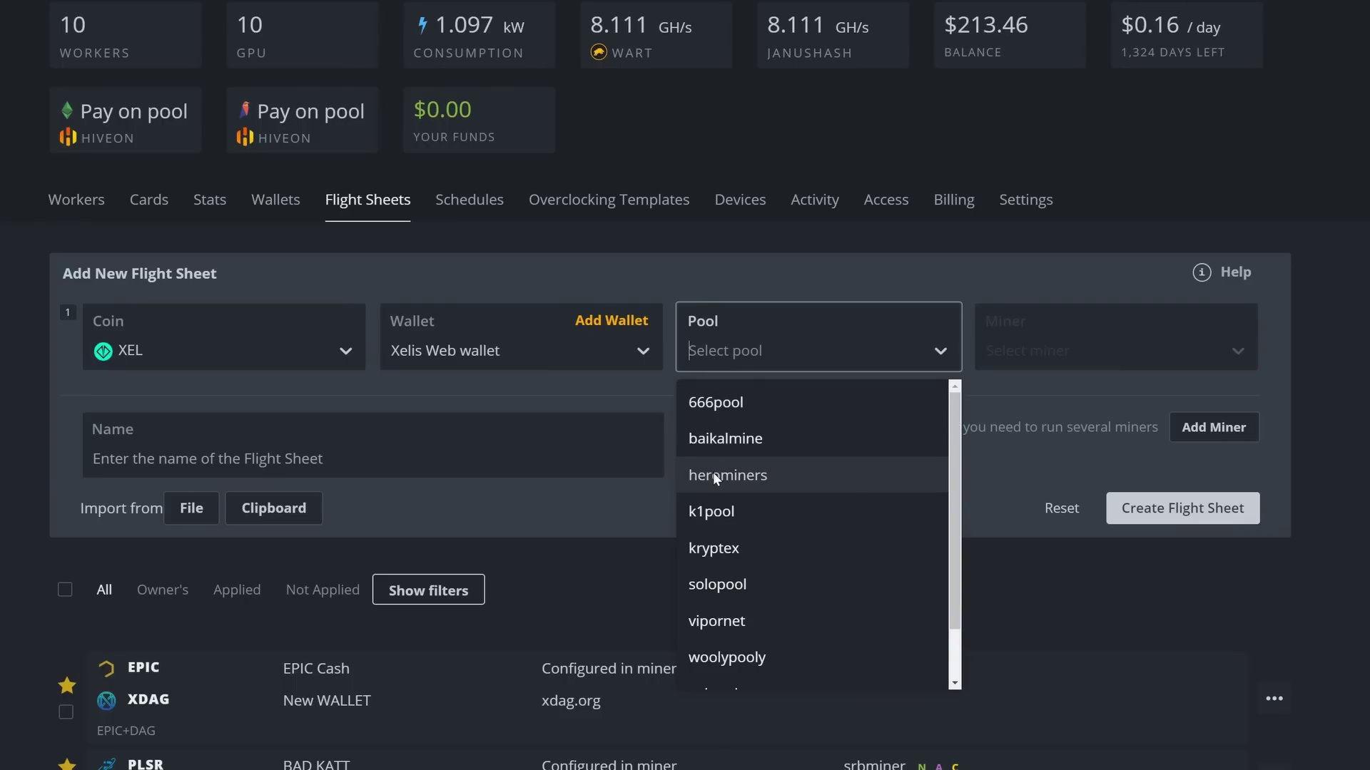
click(713, 474)
click(403, 254)
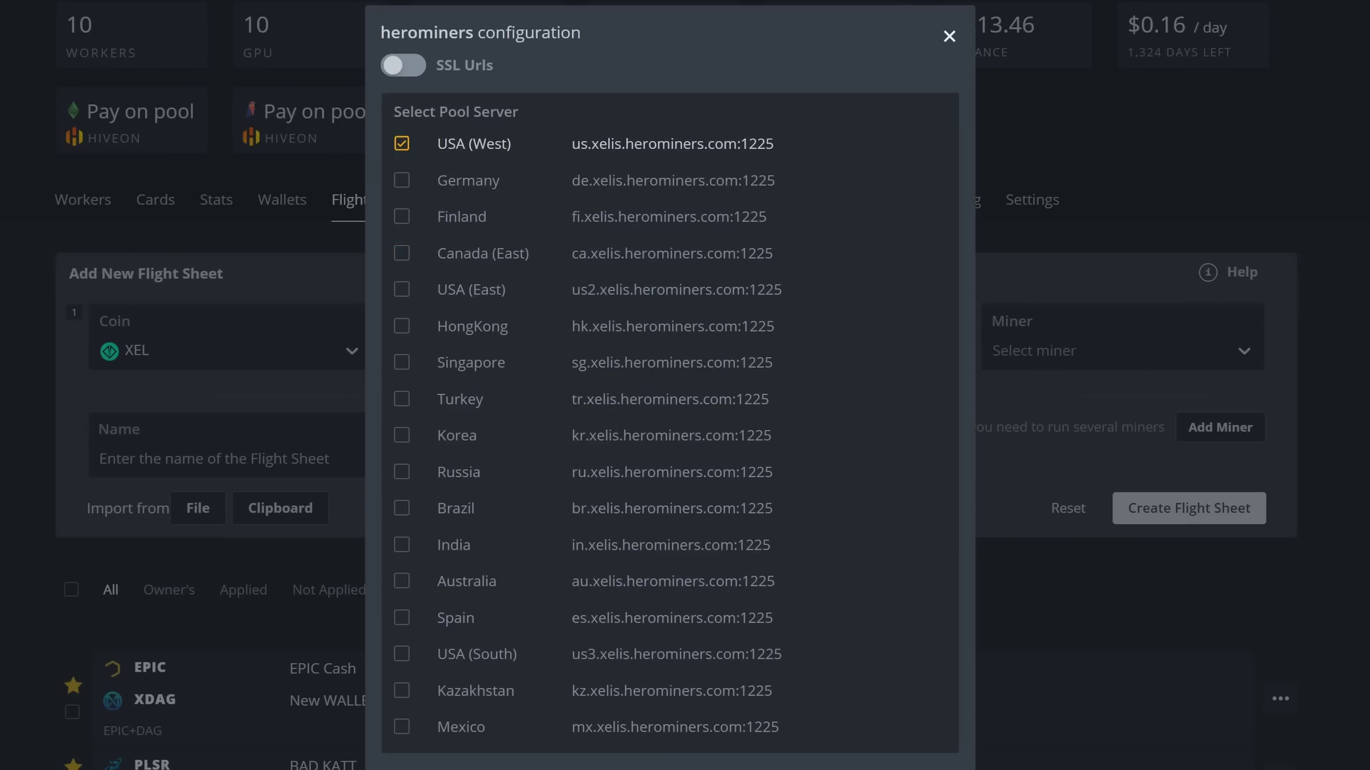
click(827, 734)
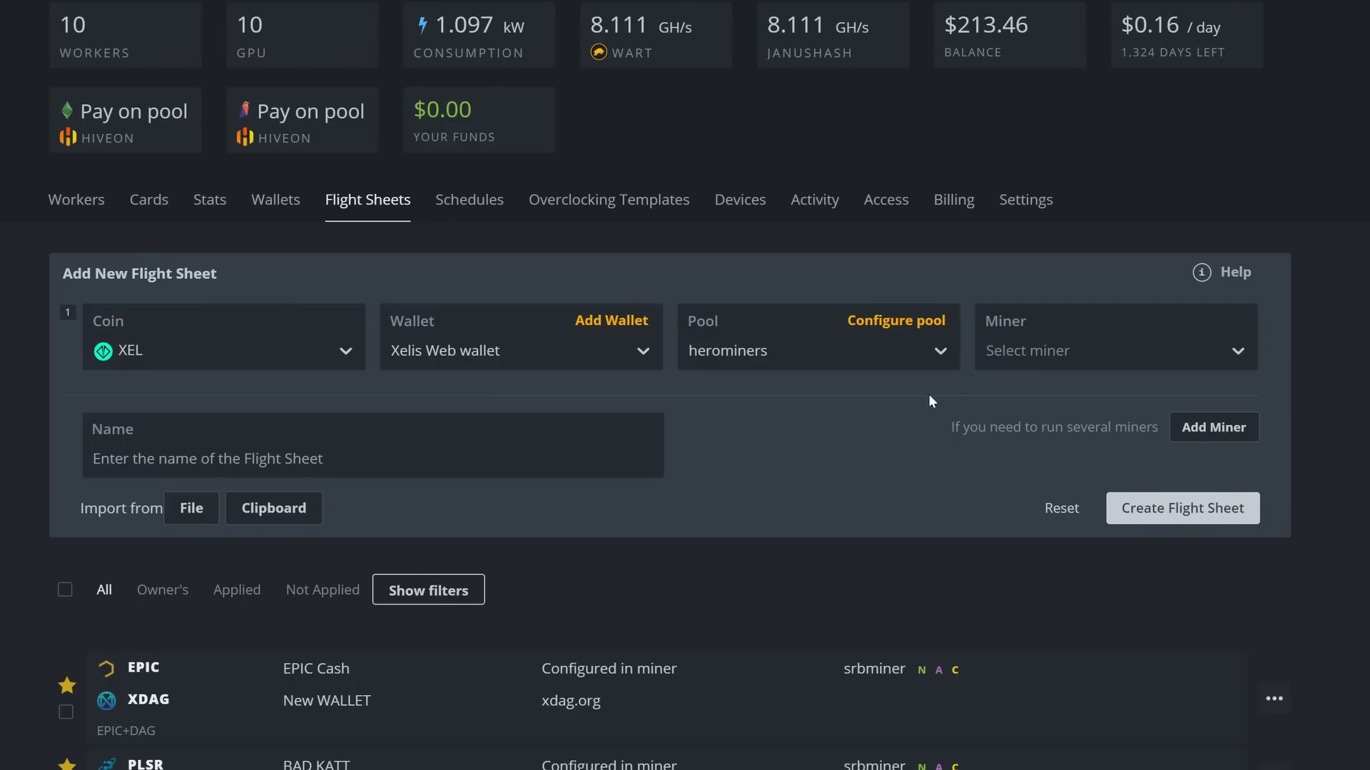
Step: Choose Rigel Miner, name the sheet 'Xelis herominers GPU' and create it
click(1020, 361)
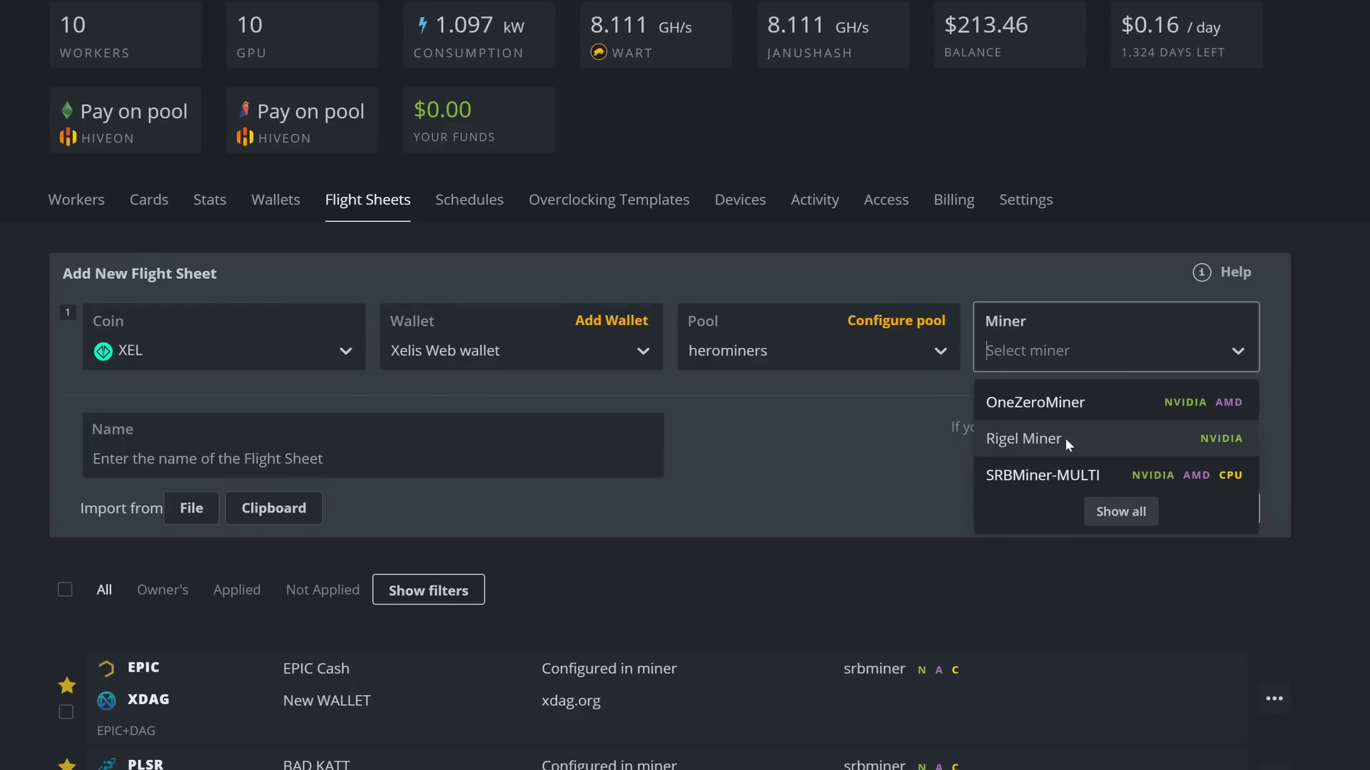
click(1012, 440)
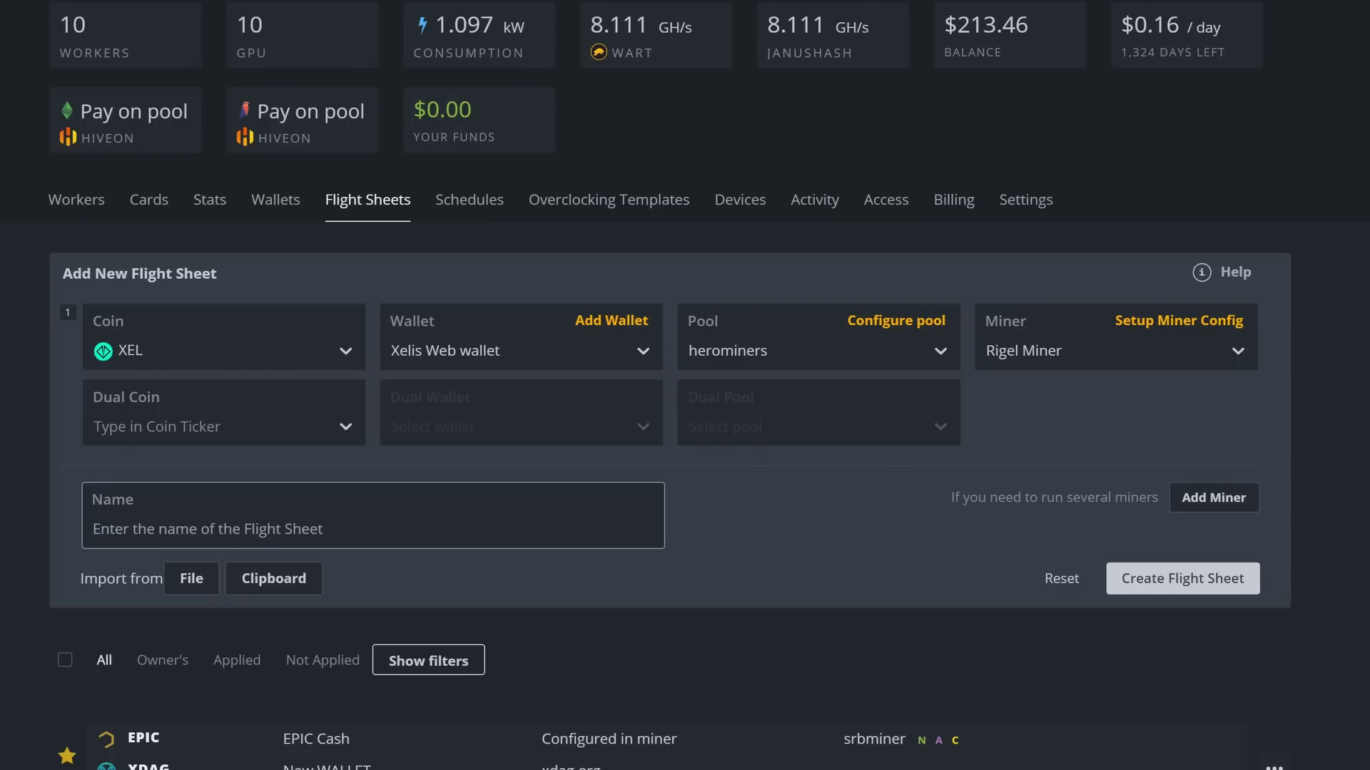
text(Xelis )
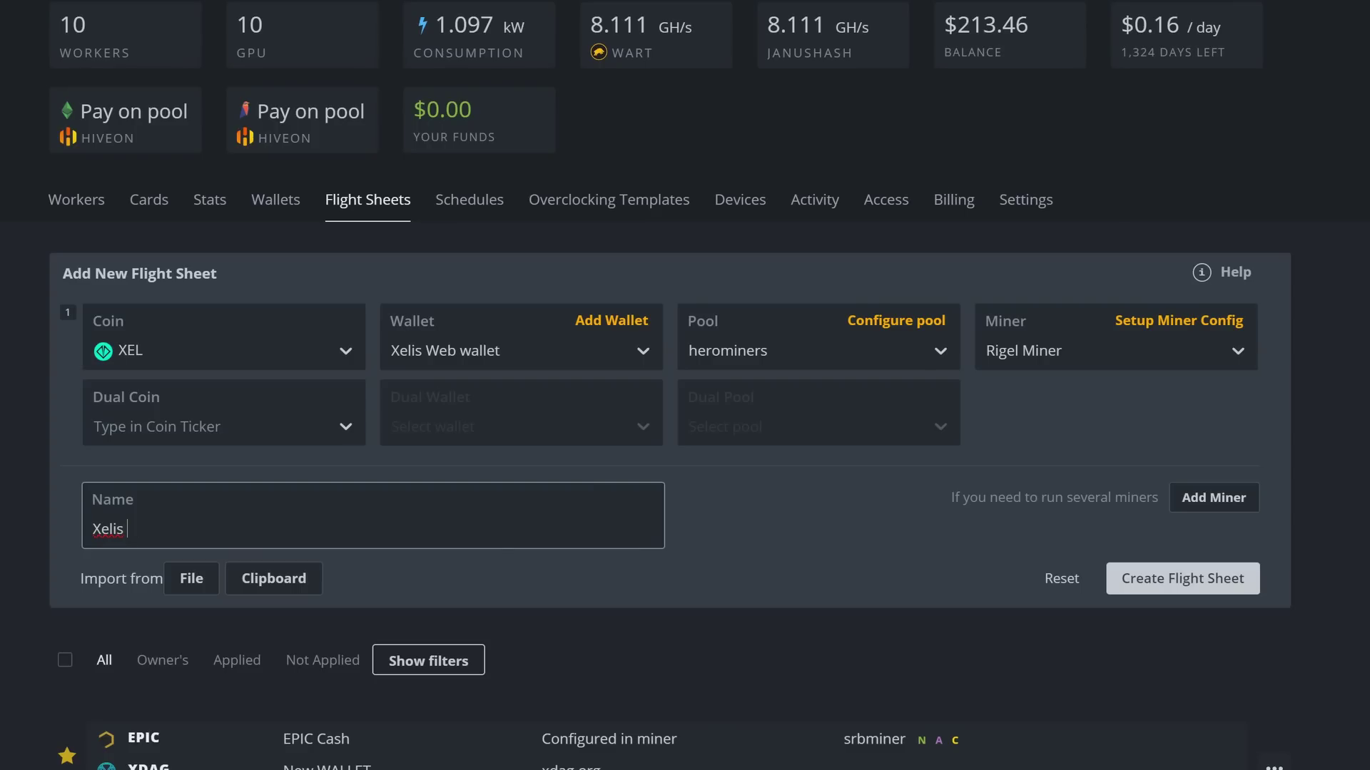
text(herominers GPU)
click(1159, 579)
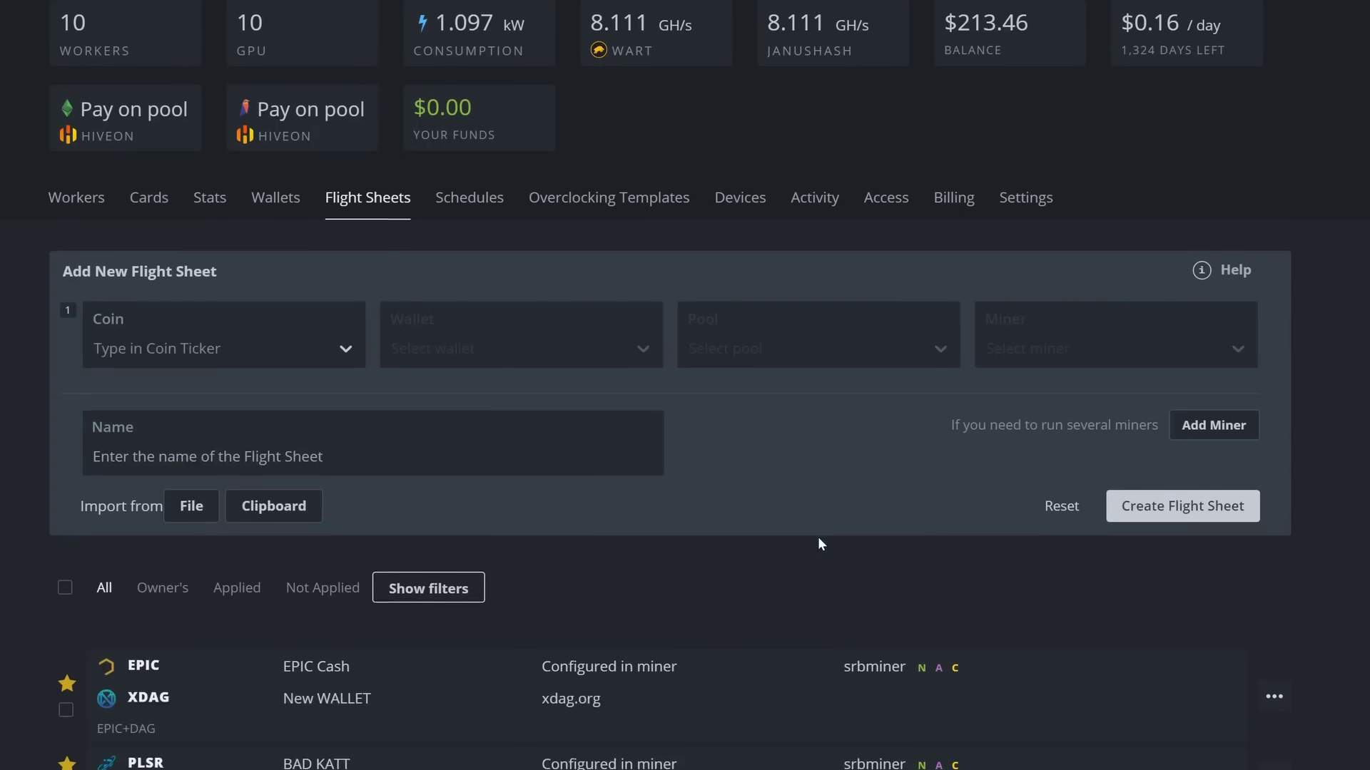
Step: Start a third flight sheet with coin XEL and the Xelis Web wallet
scroll(784, 556, down, 10)
scroll(528, 628, up, 15)
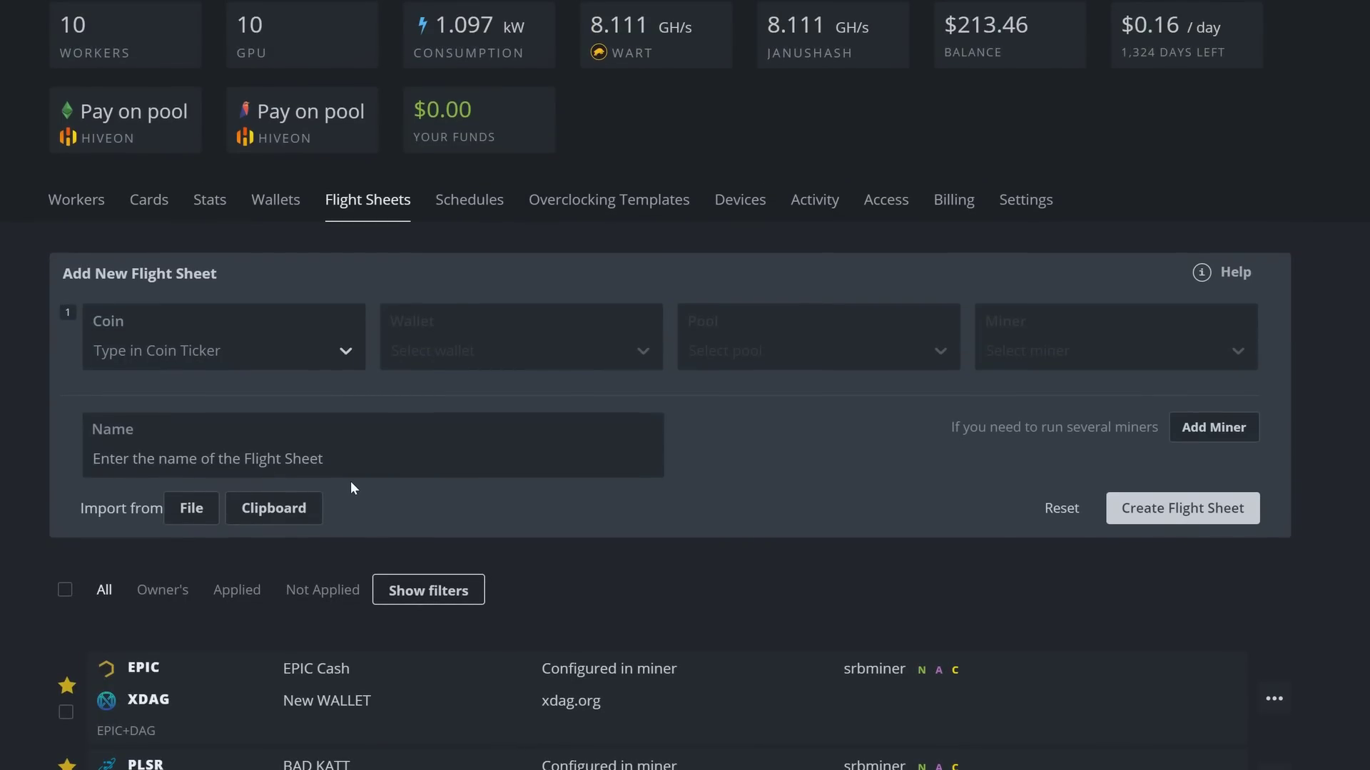
click(250, 348)
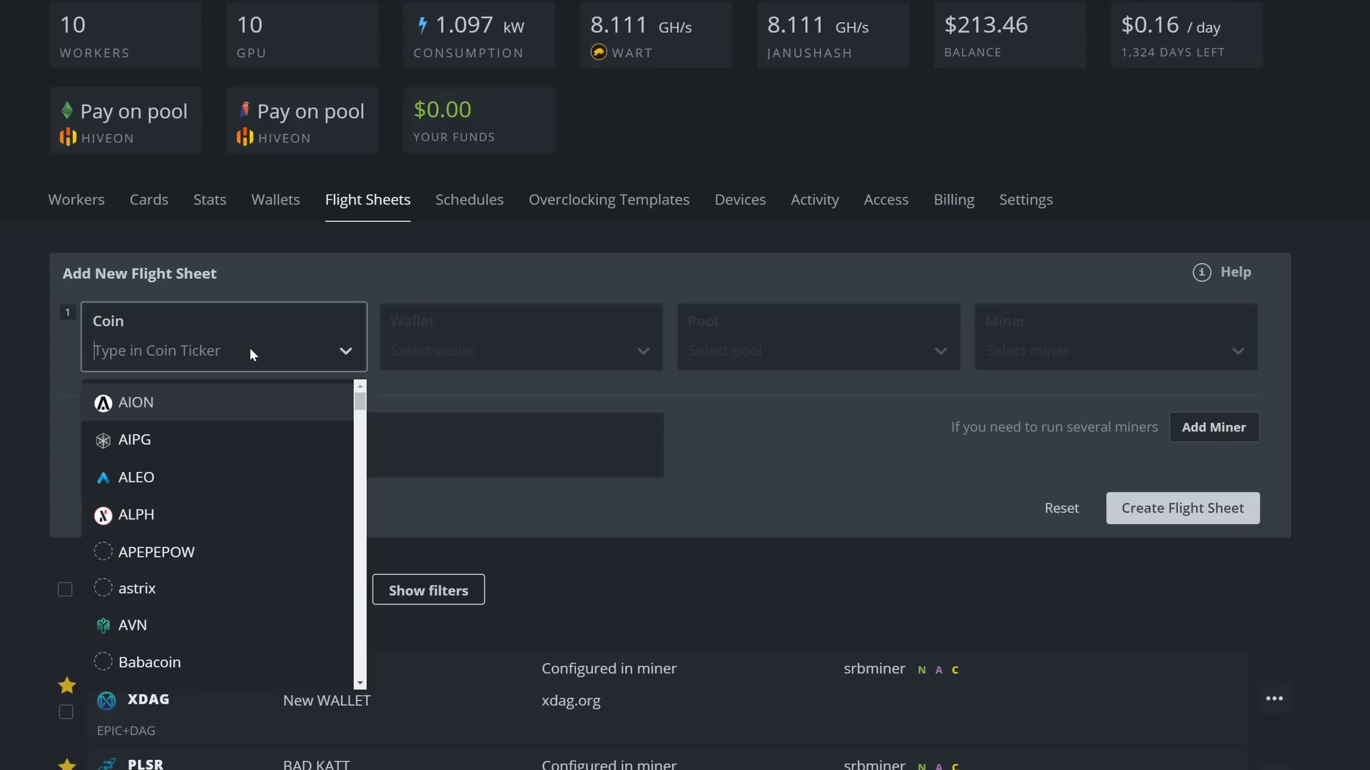
text(x)
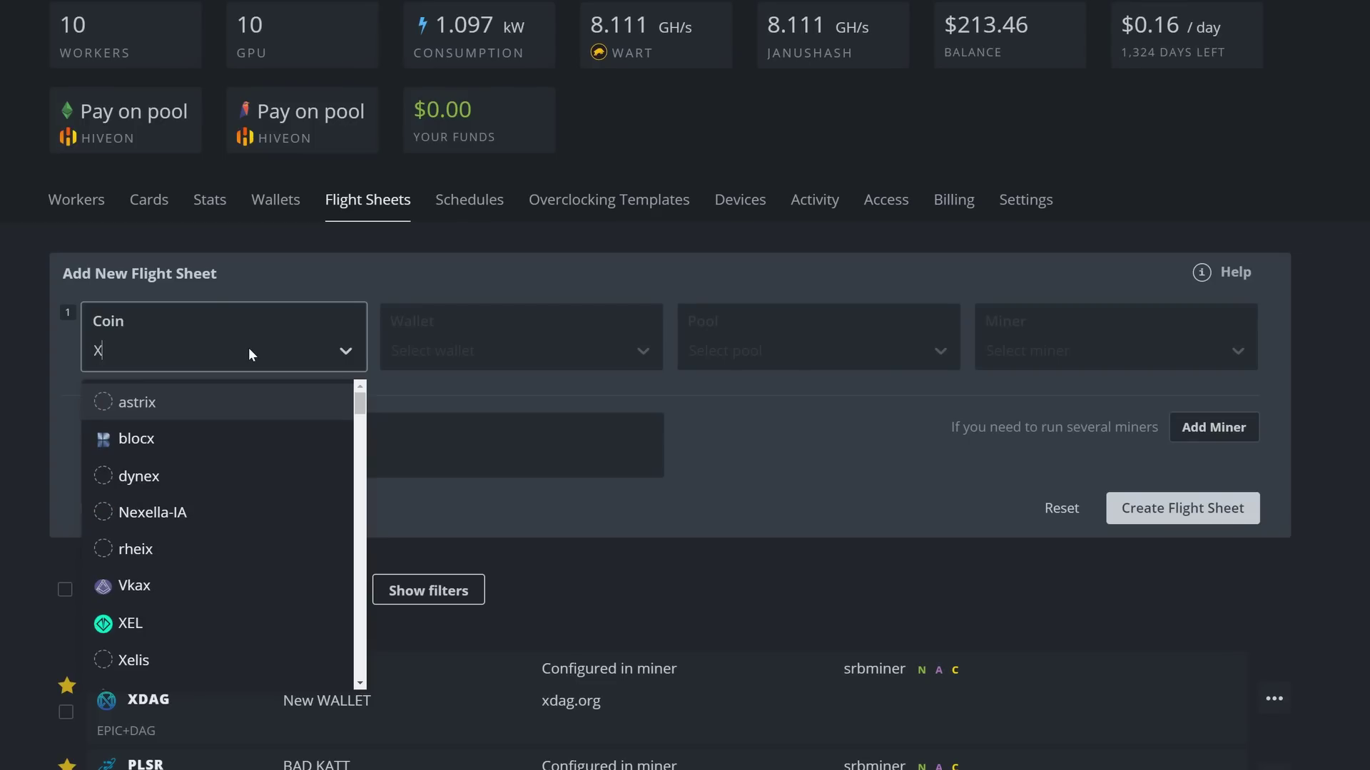
click(154, 626)
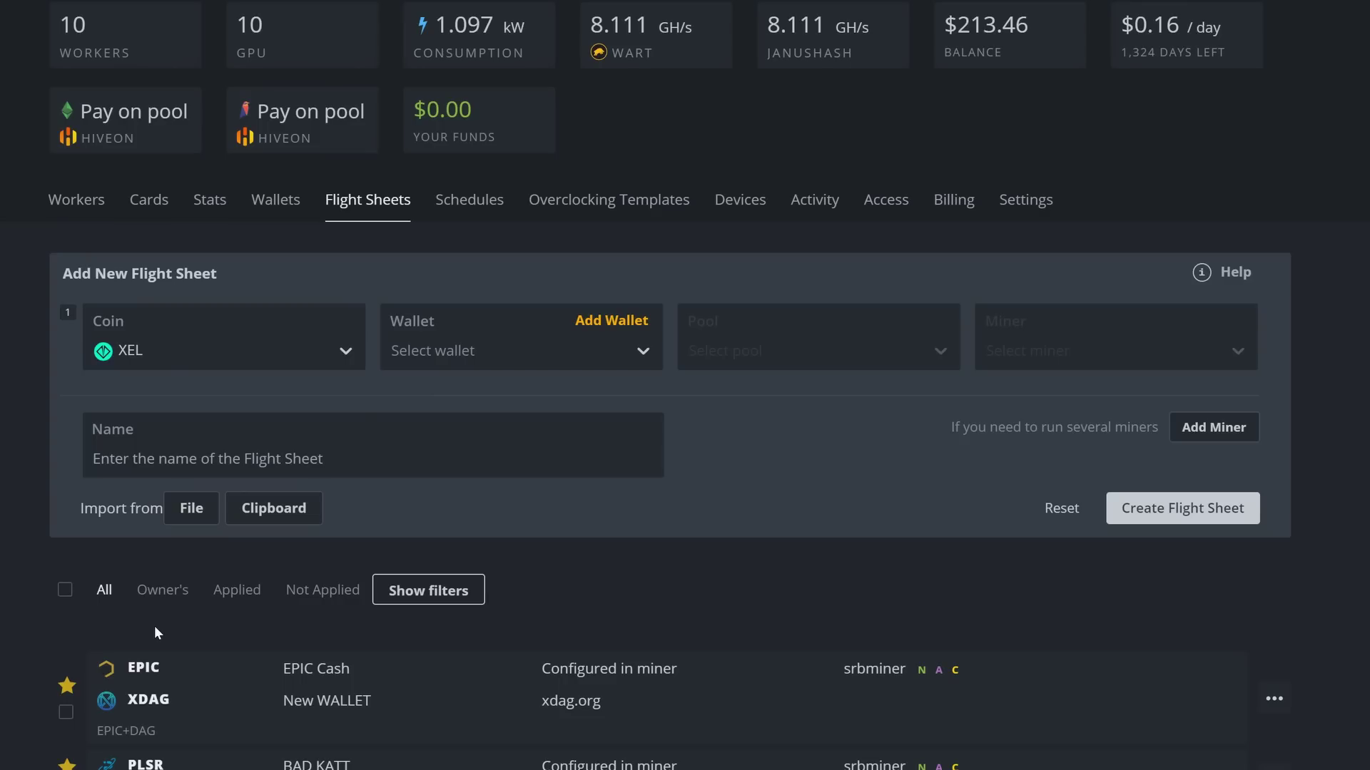
click(478, 352)
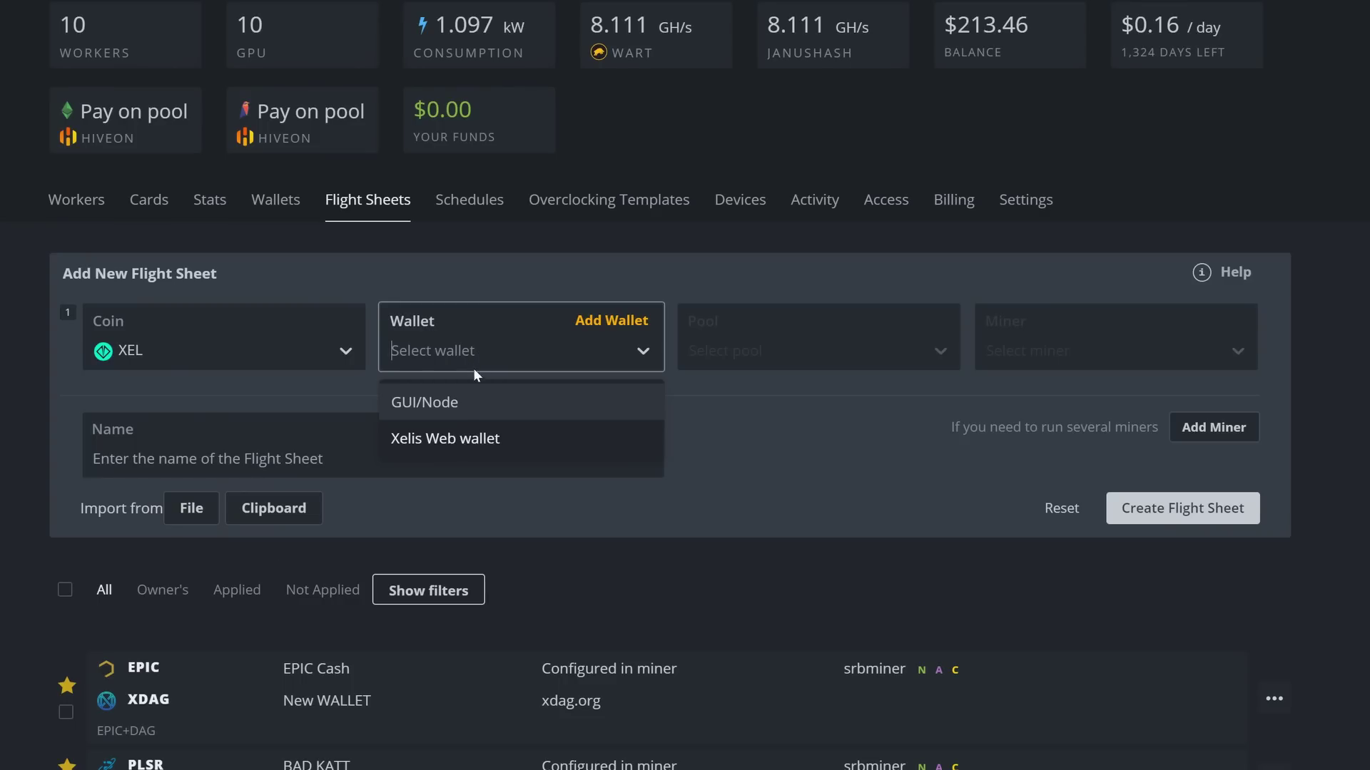
click(438, 441)
Step: Add herominers USA (West) and SRBMiner-MULTI, naming it 'Xelis Herominers CPU+GPU'
click(750, 351)
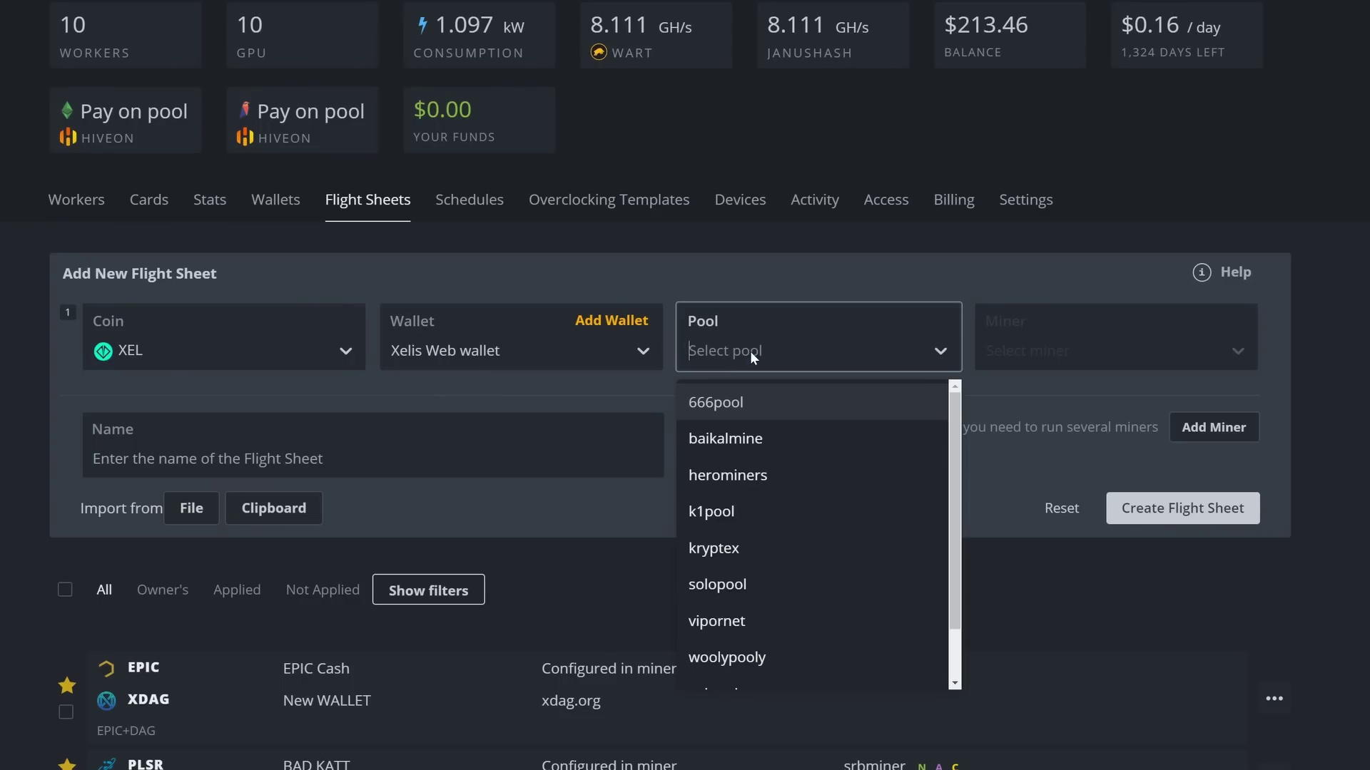
click(757, 476)
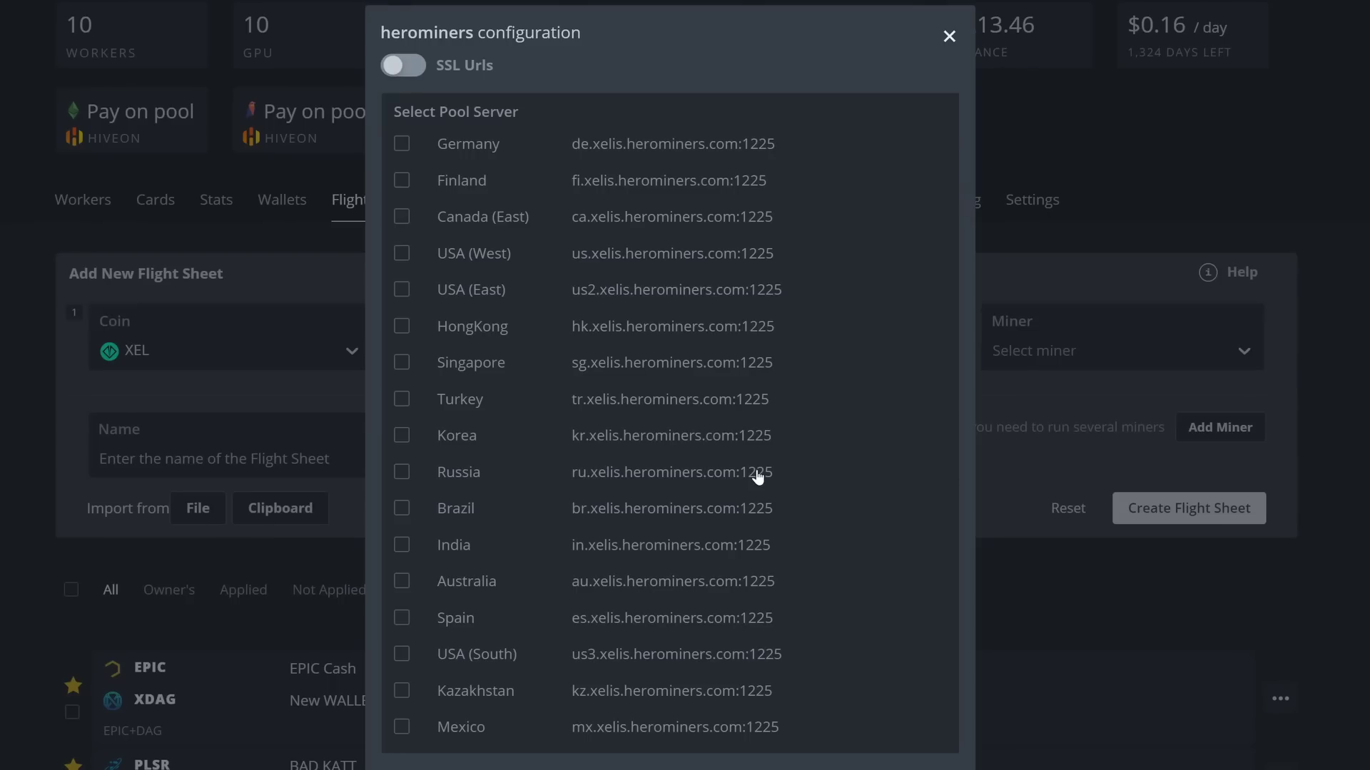
click(401, 256)
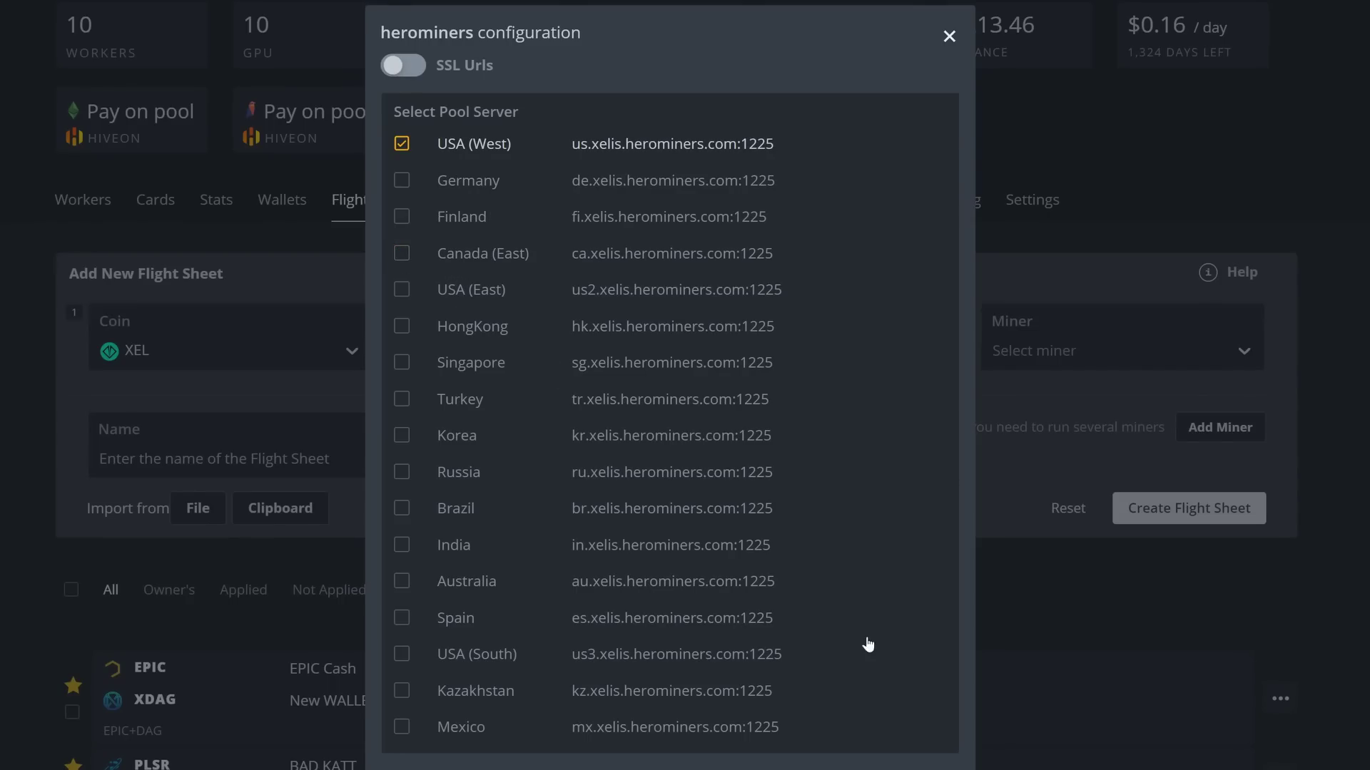
click(979, 366)
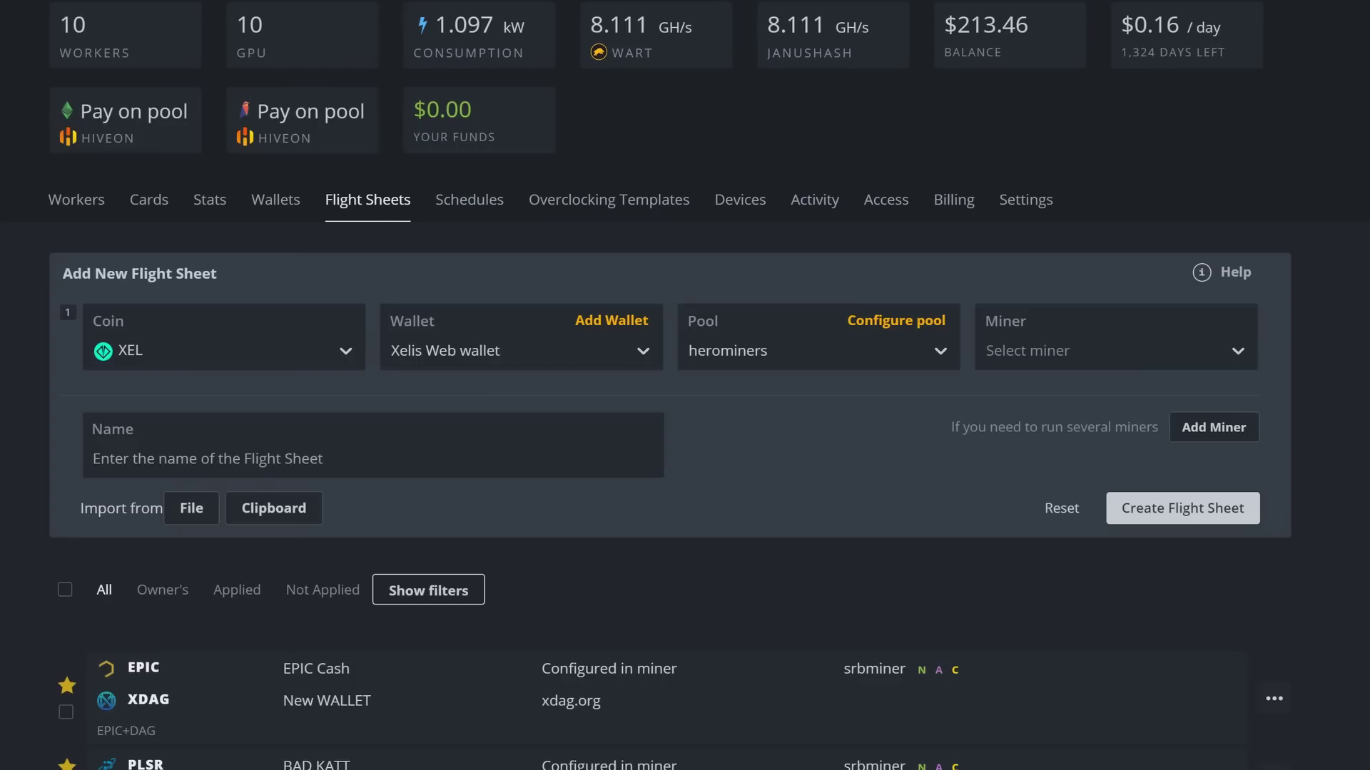
click(1005, 353)
click(1042, 477)
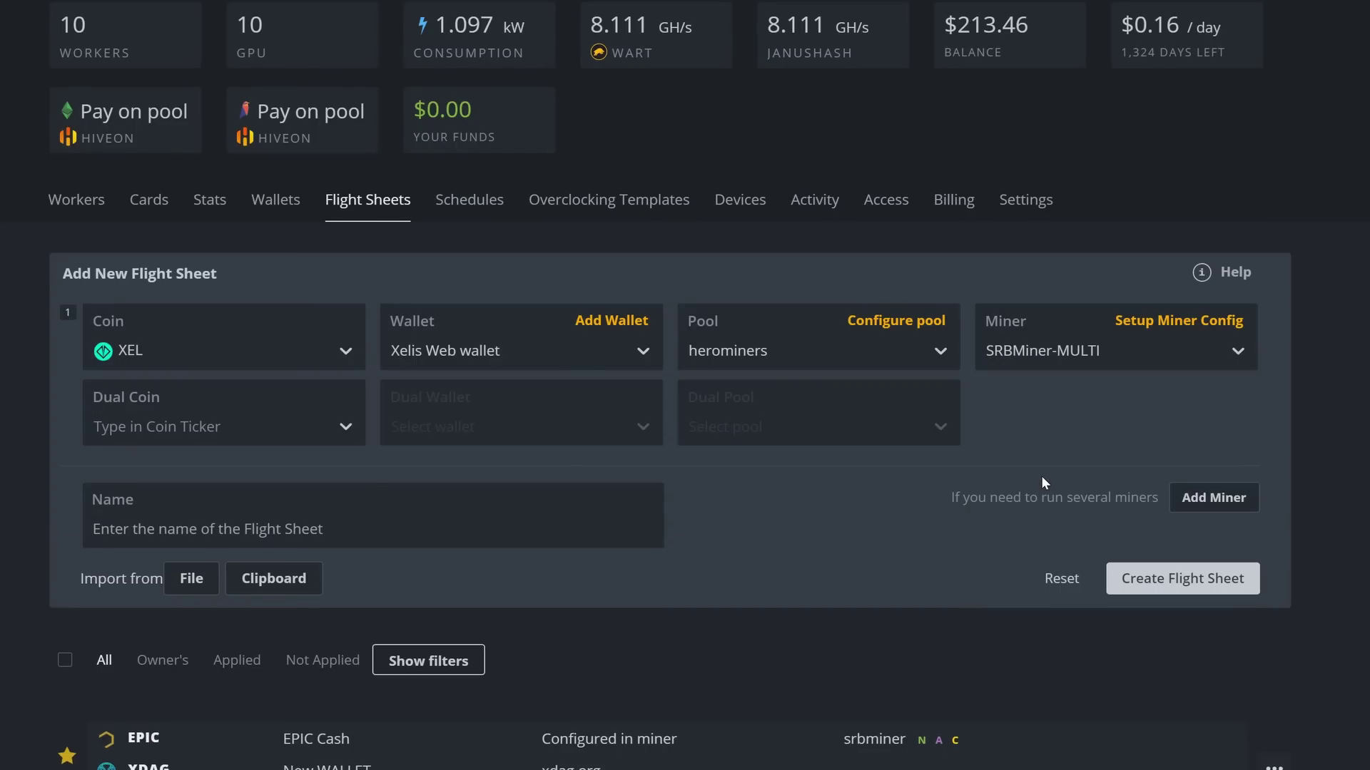
click(357, 528)
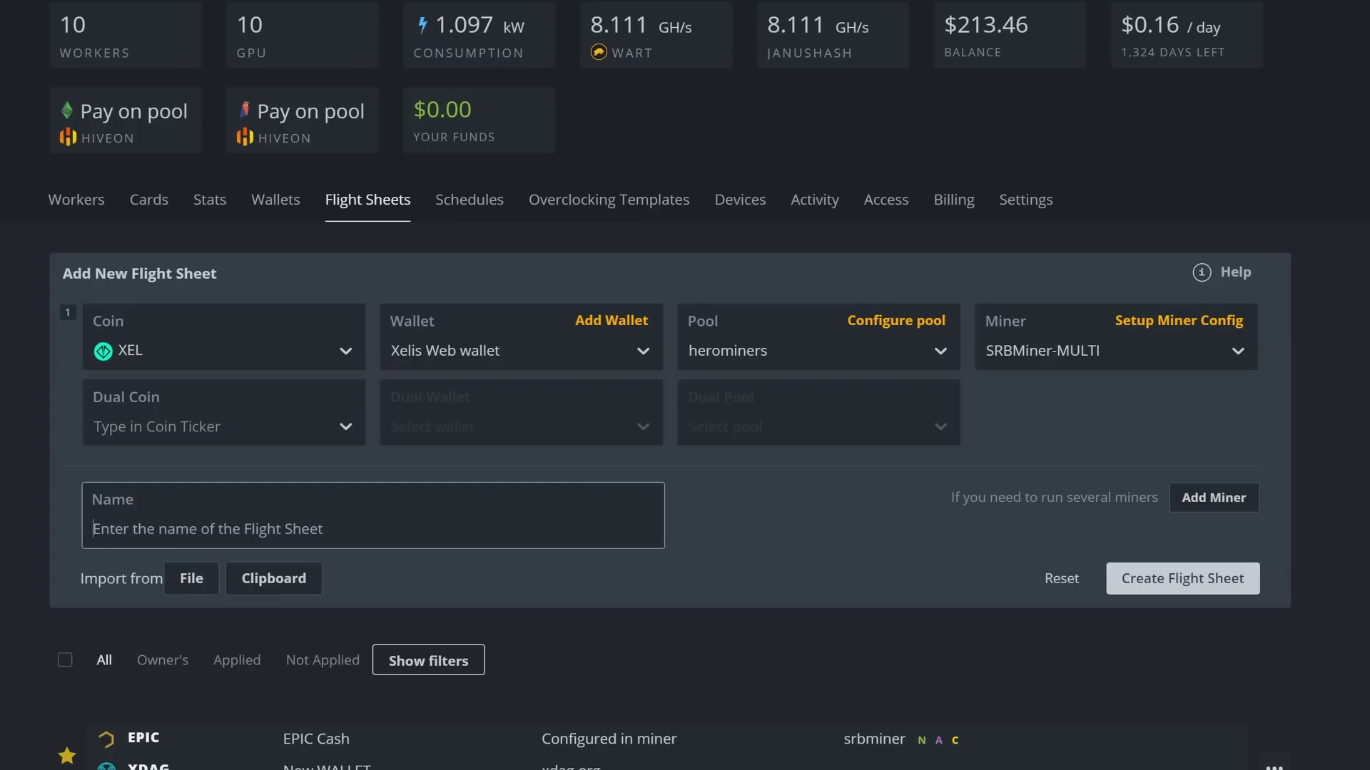
text(Xelis )
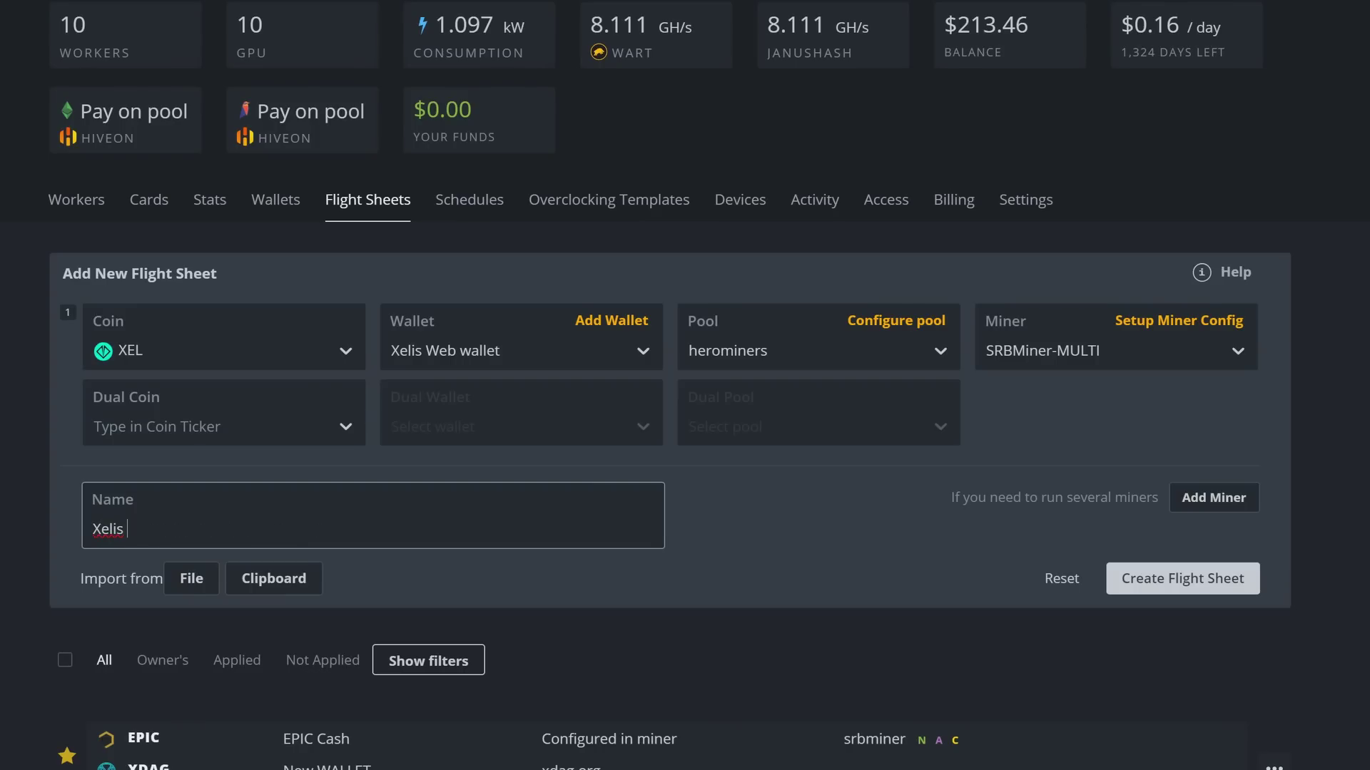
text(Herominers CPU+)
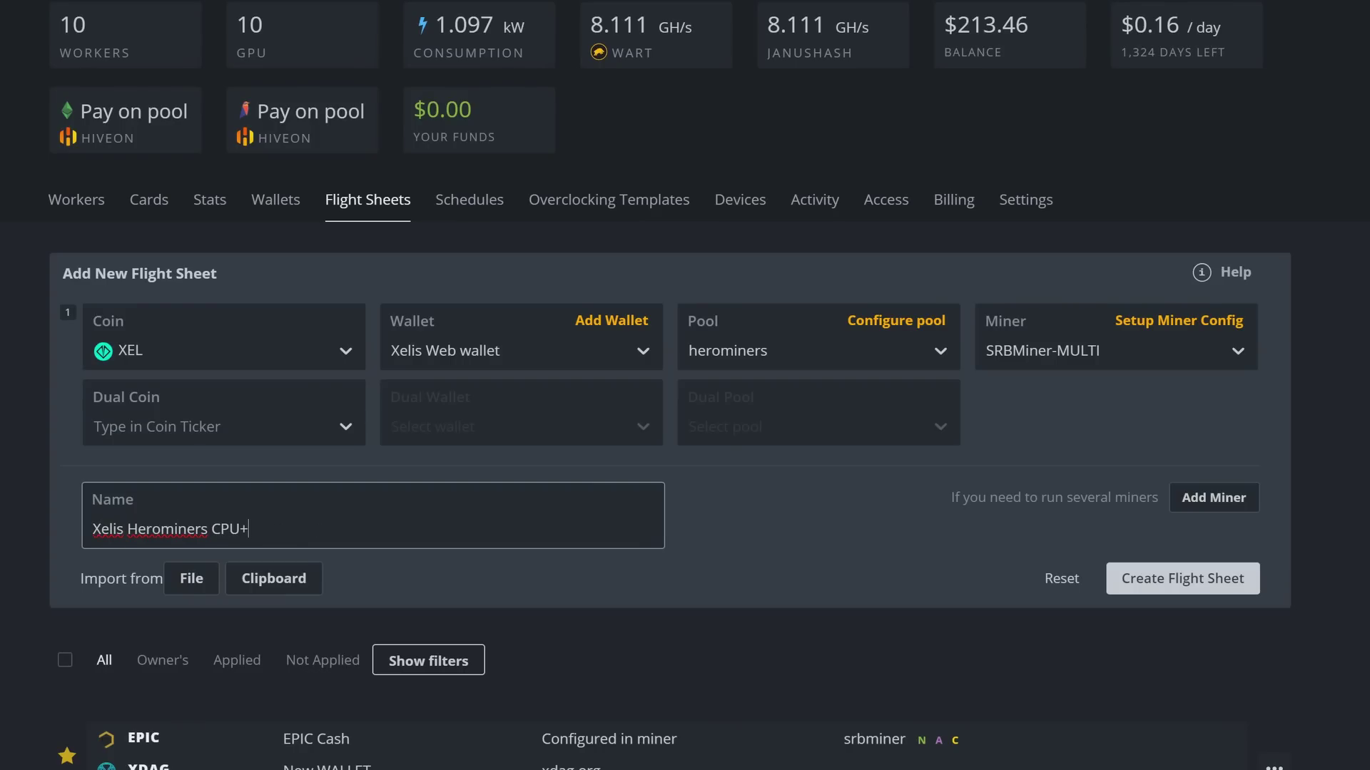
text(GPU)
click(1034, 401)
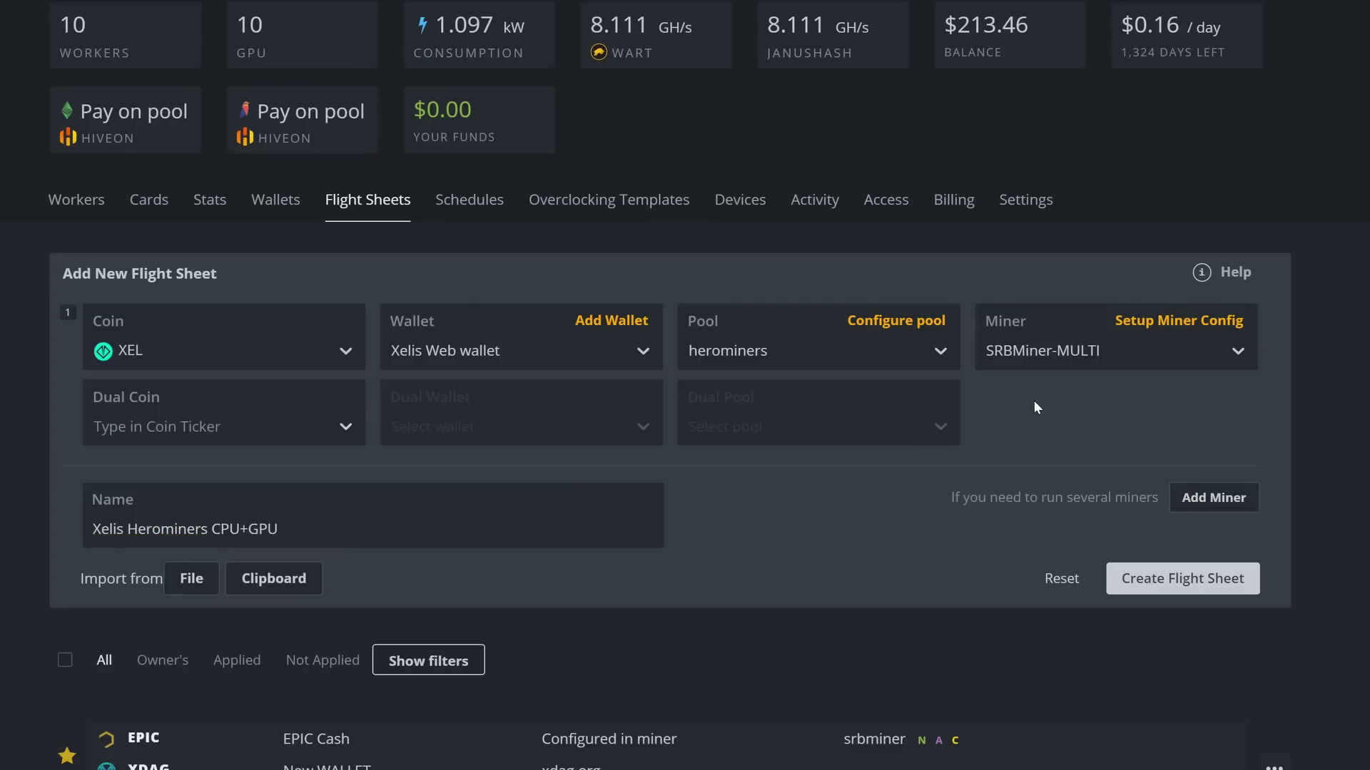
Step: Add a second miner row mining XEL to the Xelis Web wallet
click(1203, 495)
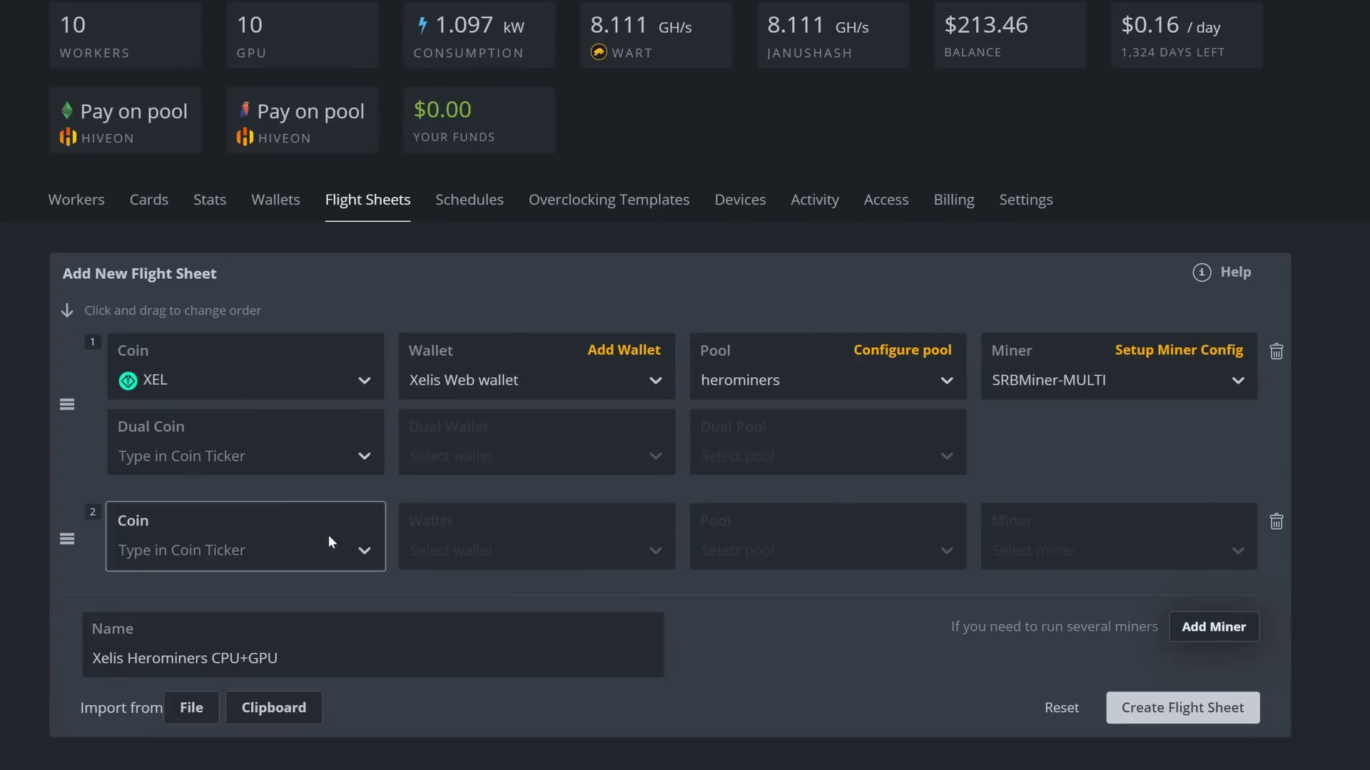
click(302, 545)
text(Xel)
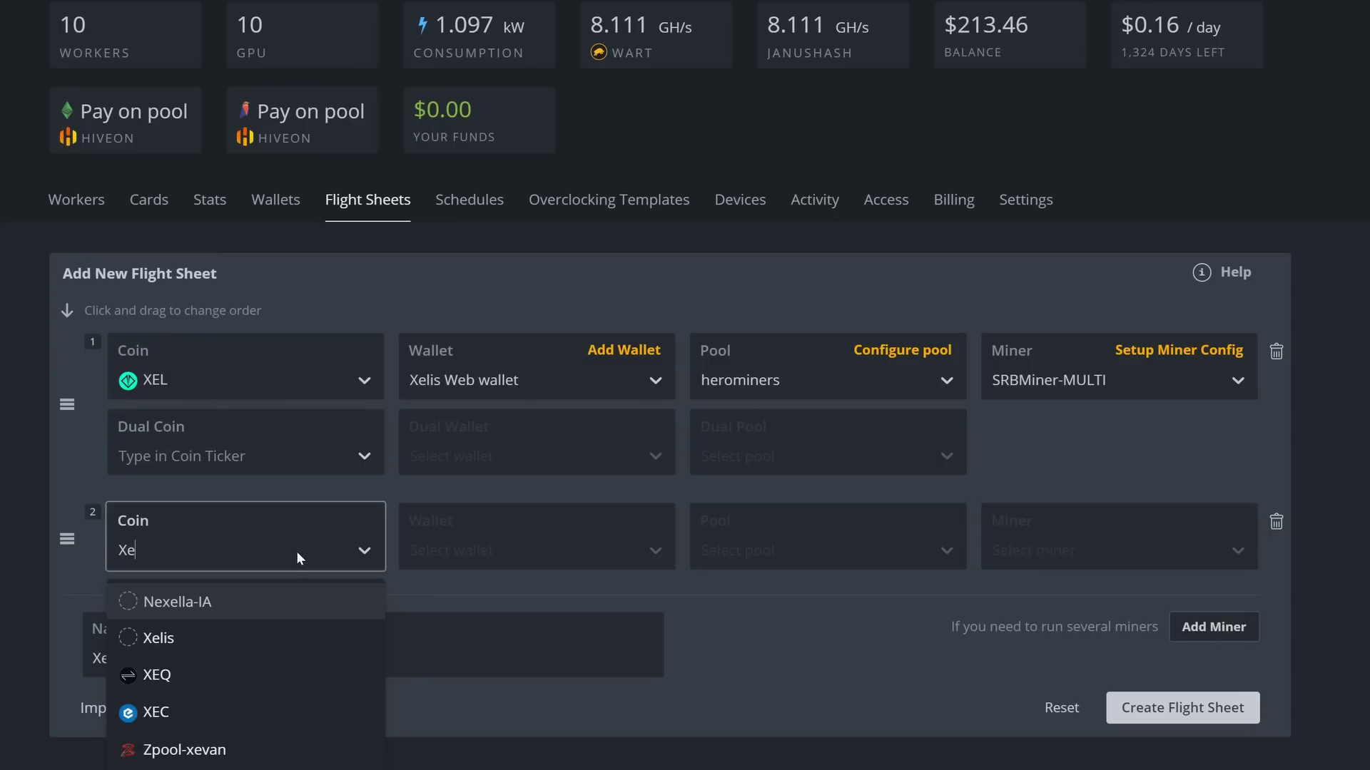
click(164, 671)
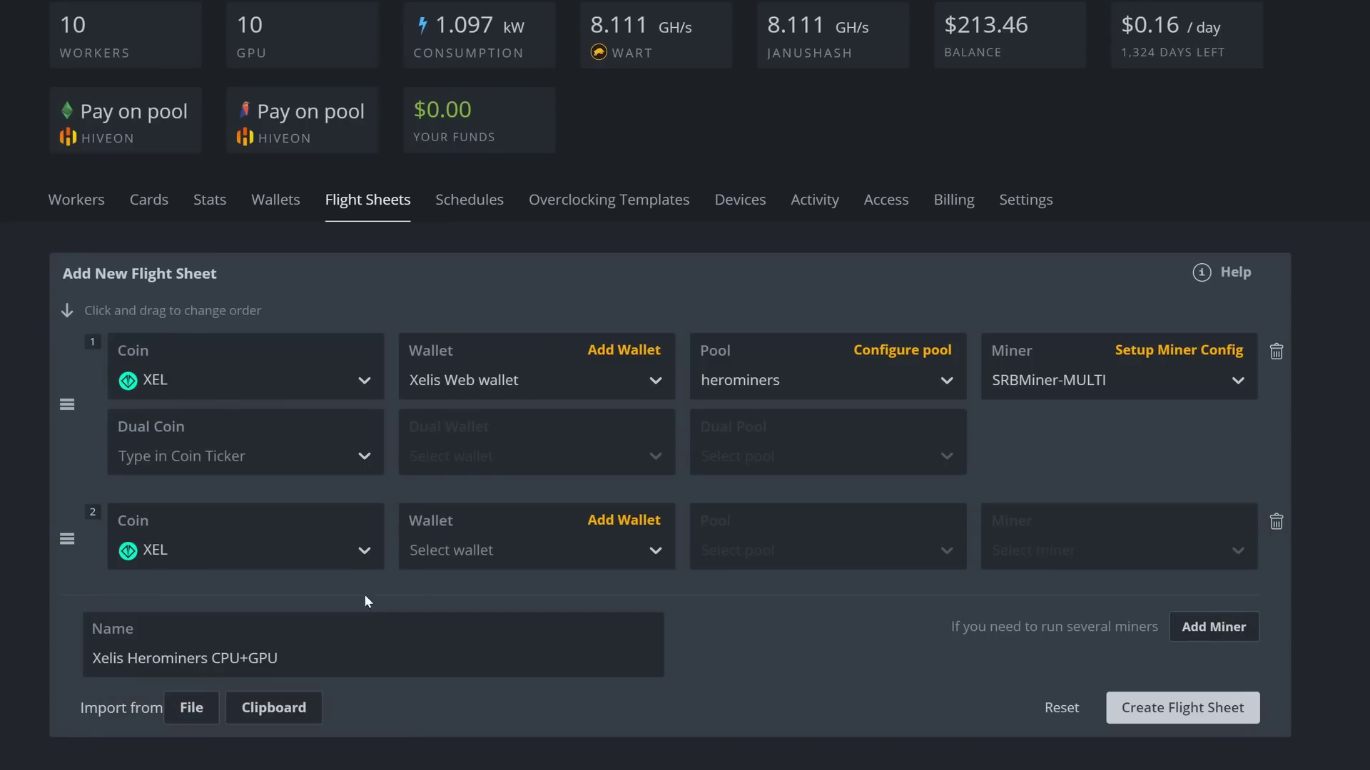
click(456, 550)
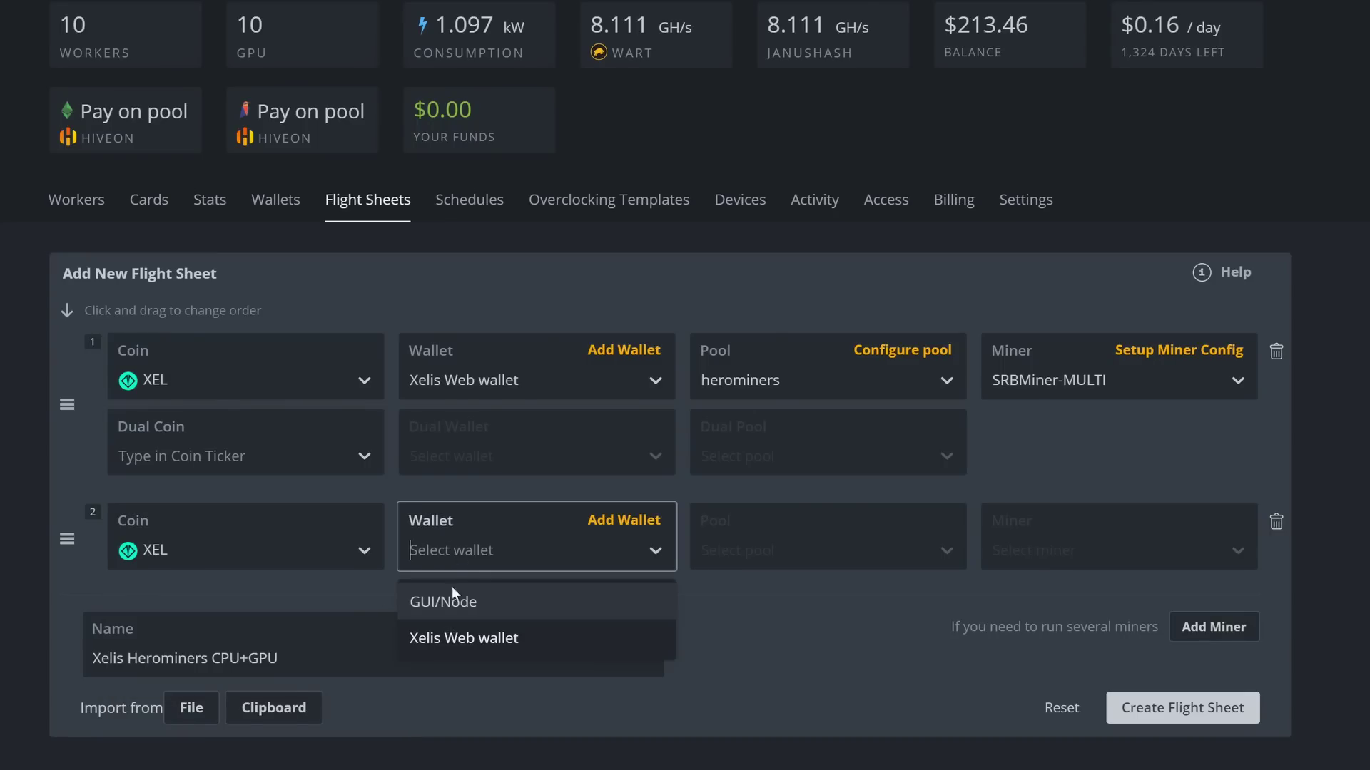
click(494, 639)
Step: Set the second row to herominers USA (West) with Rigel Miner
click(769, 554)
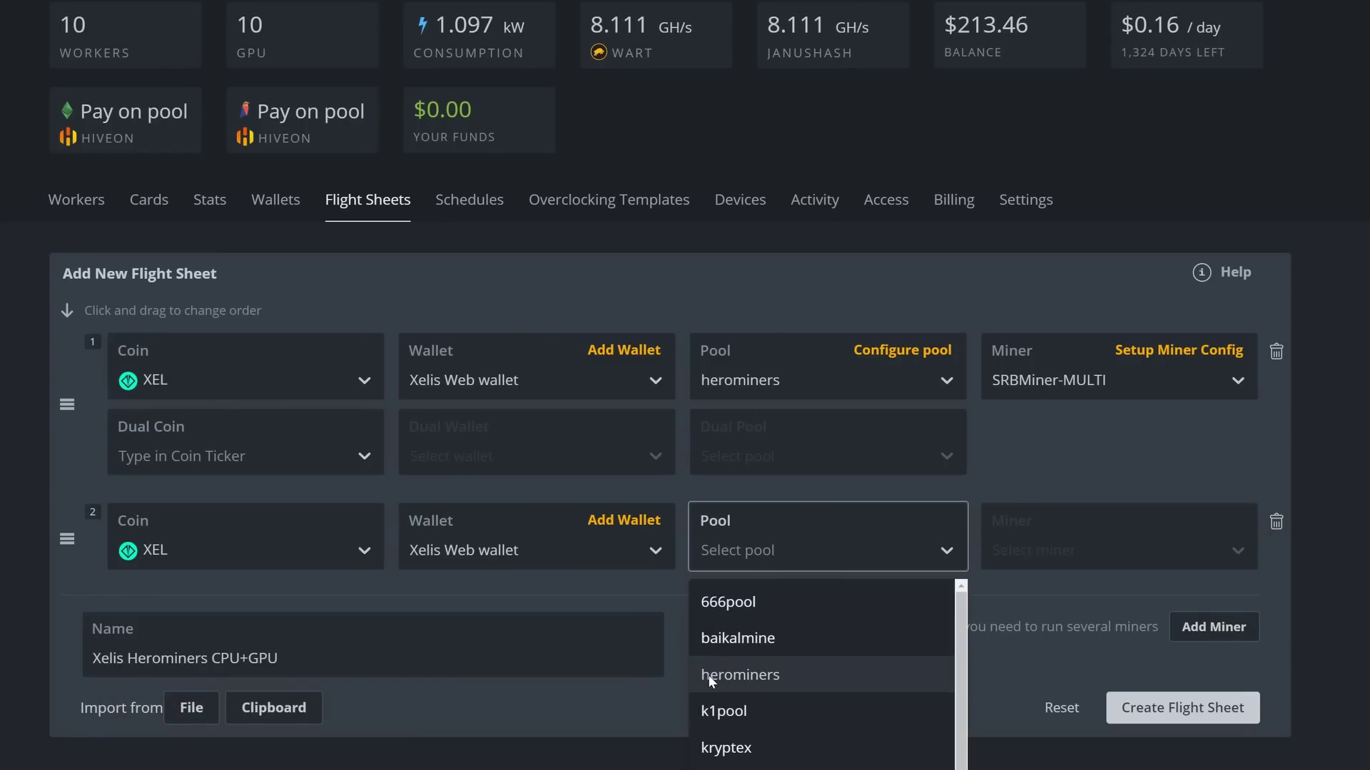
click(708, 675)
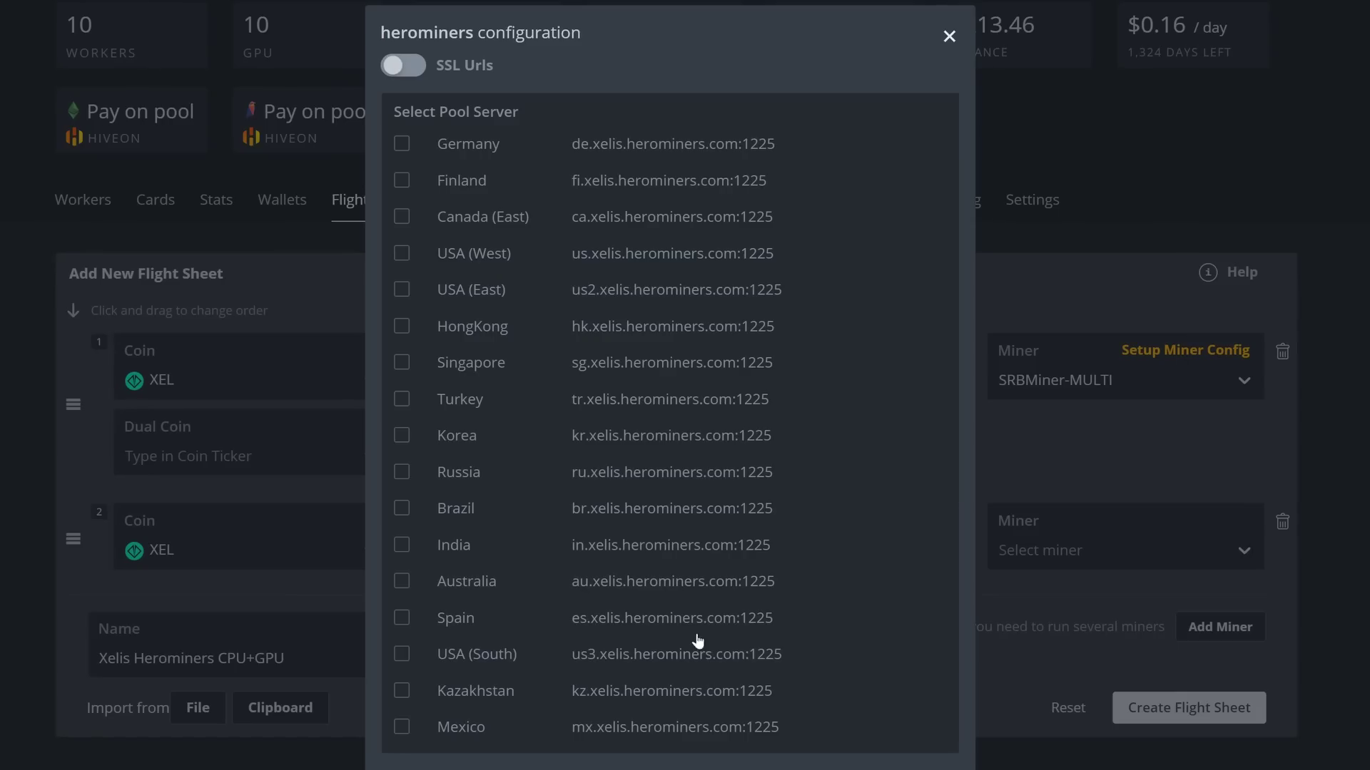
click(401, 254)
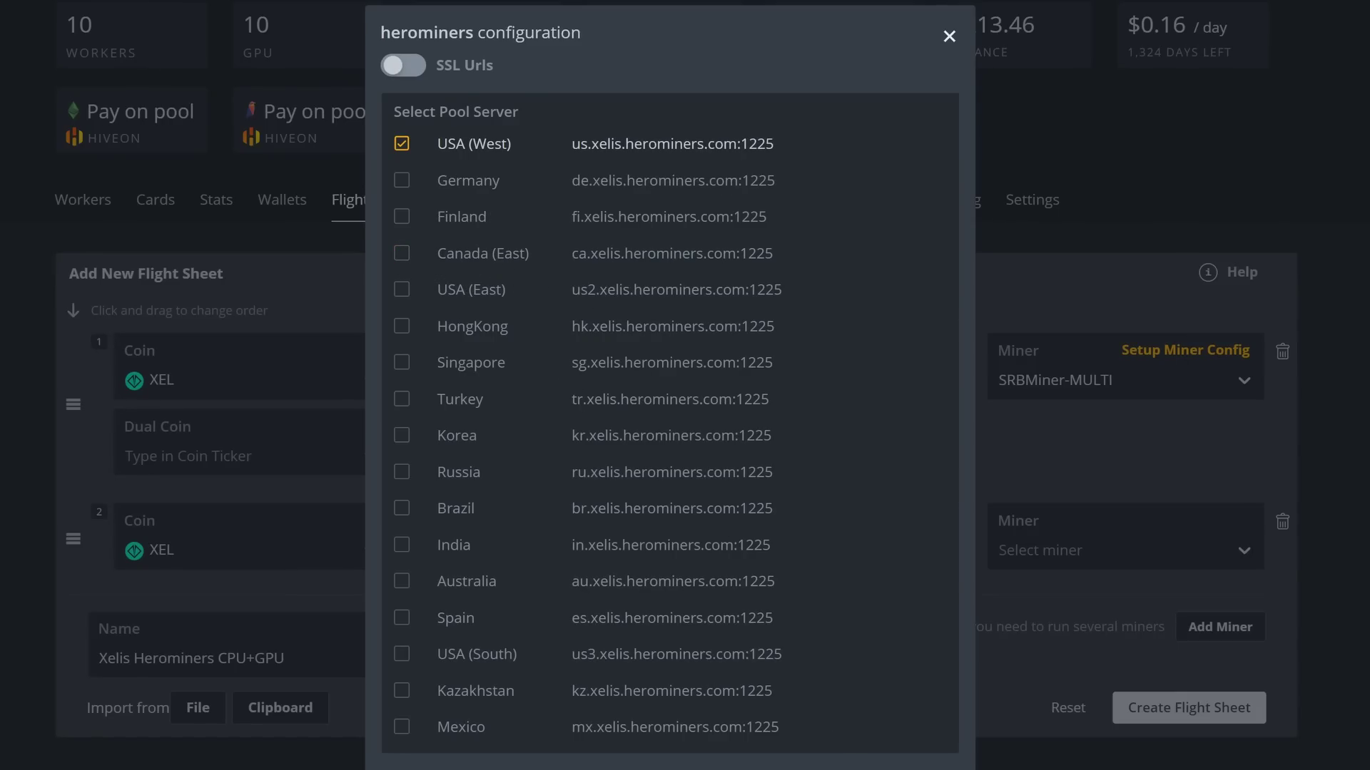
key(Escape)
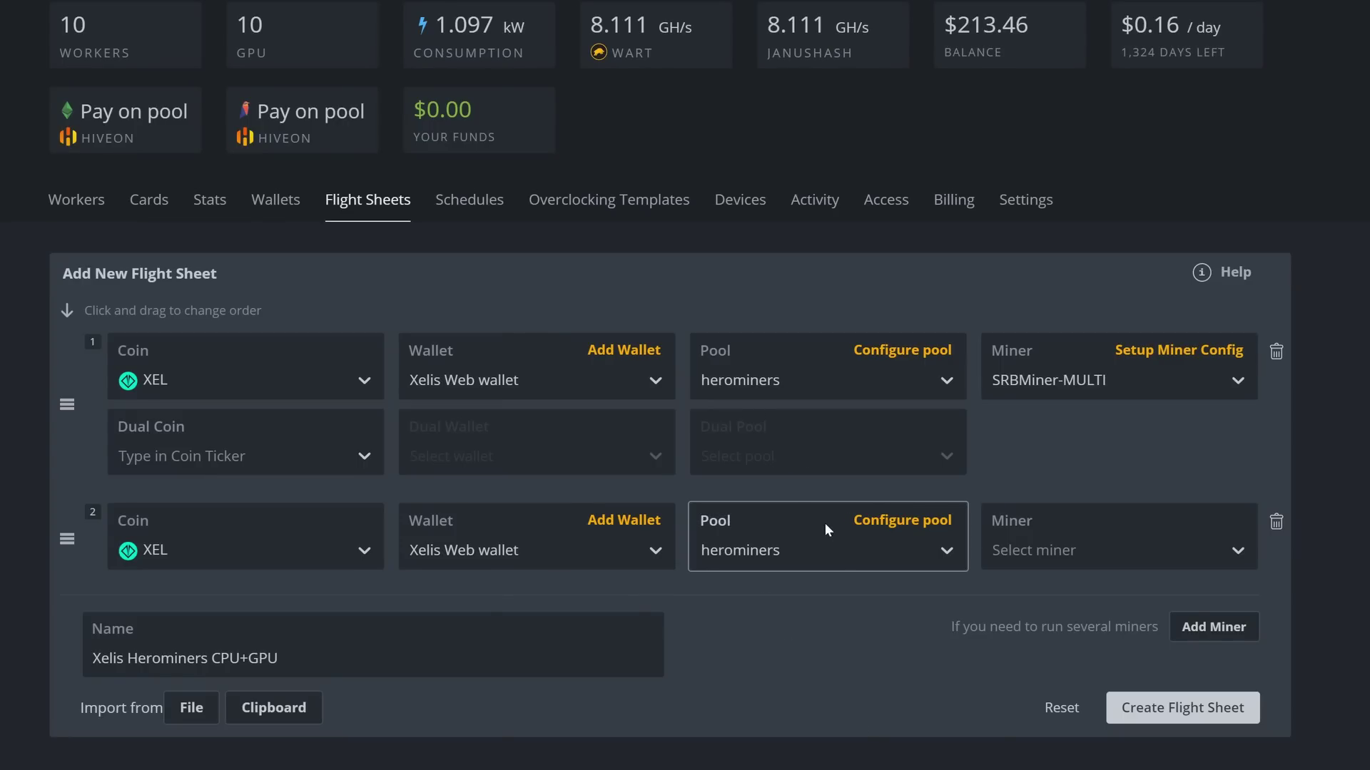
click(1087, 550)
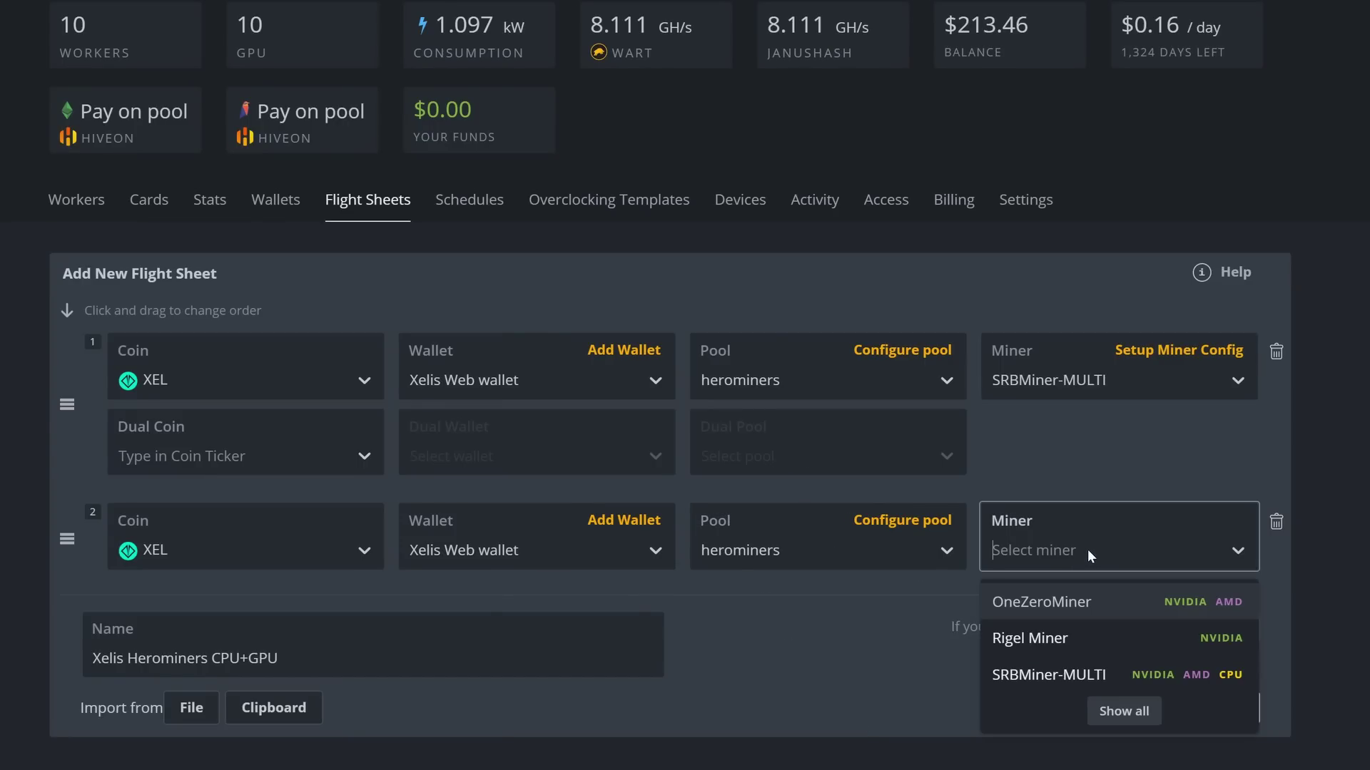
click(1033, 639)
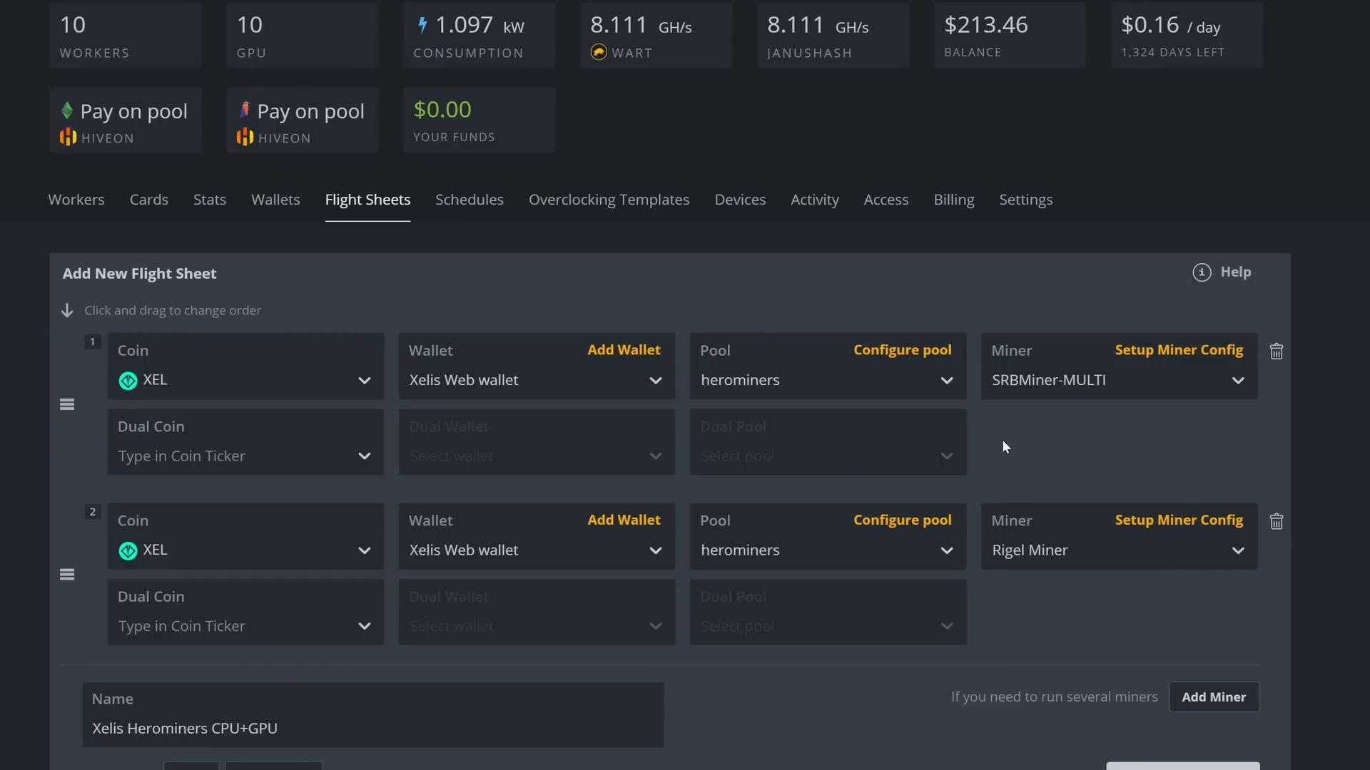
click(1164, 351)
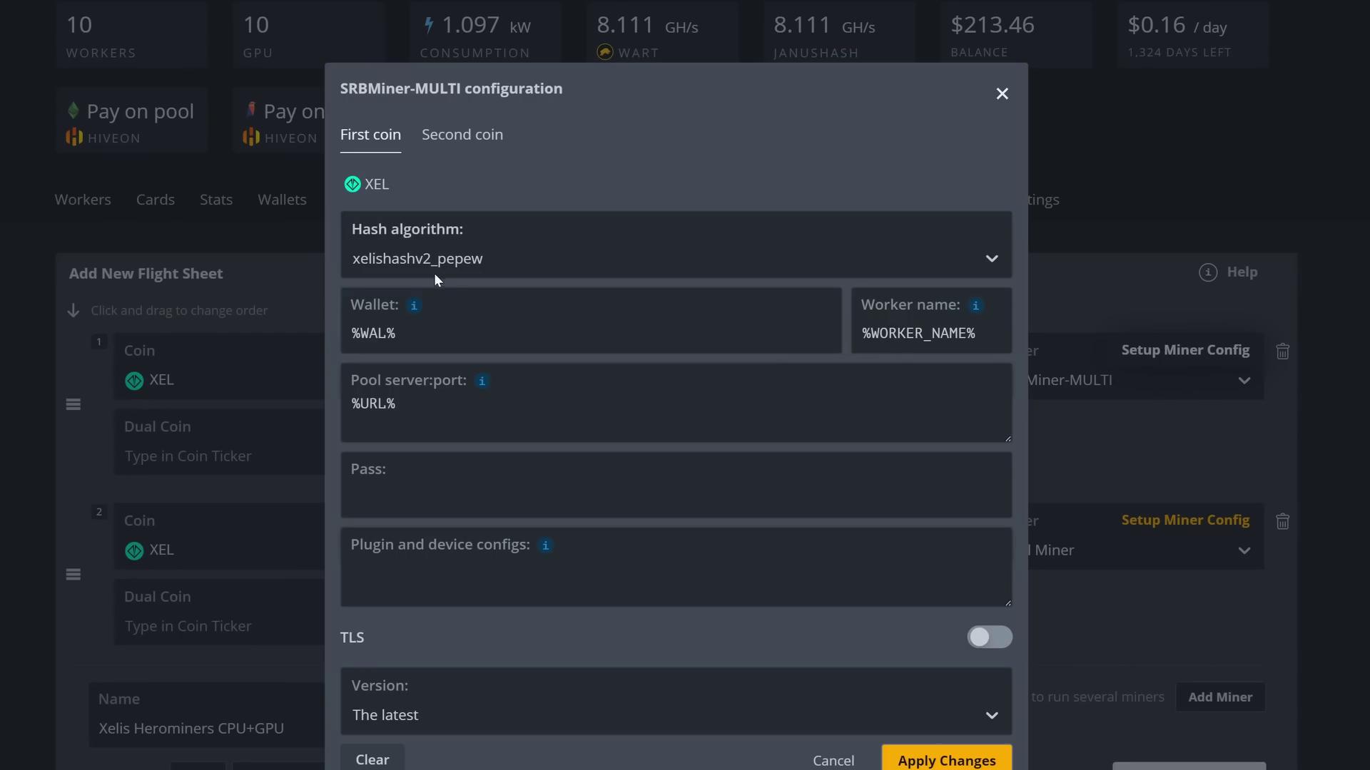
click(824, 762)
click(1141, 525)
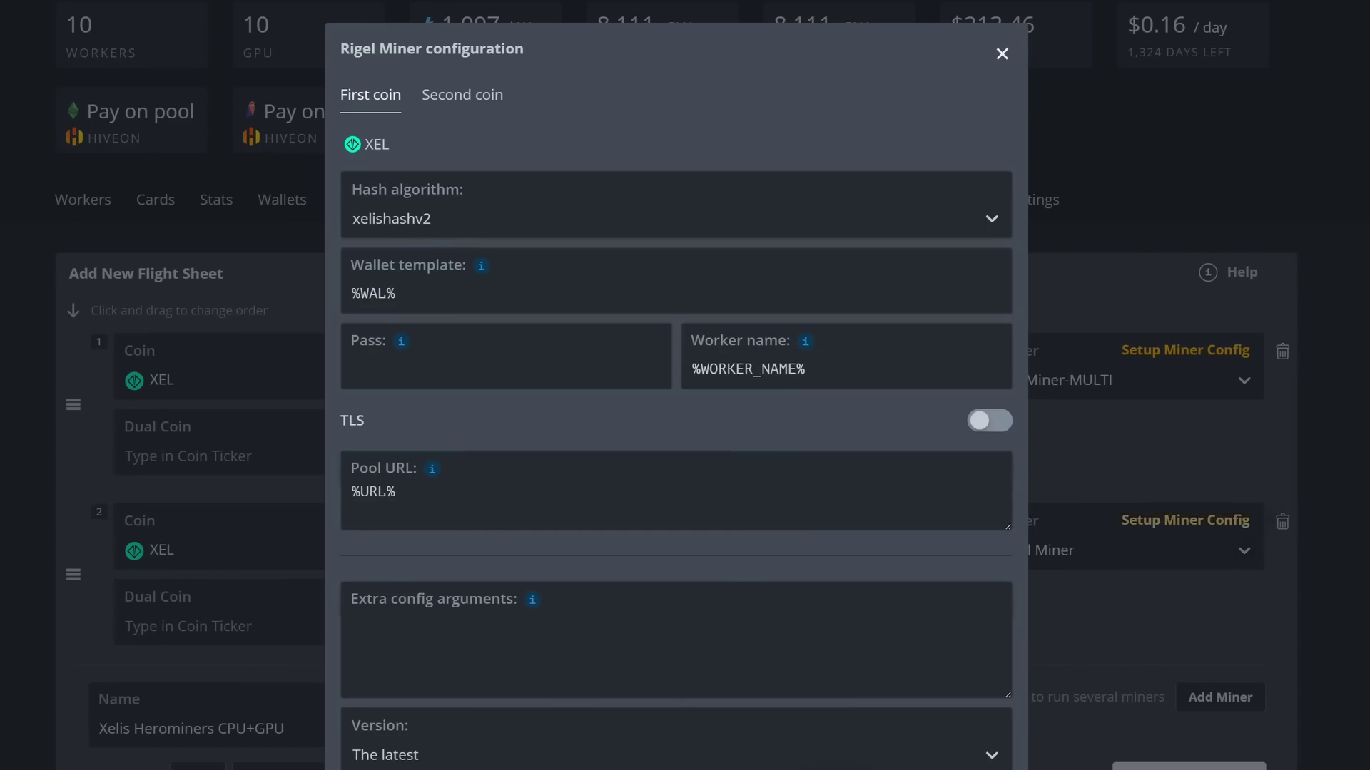
click(326, 765)
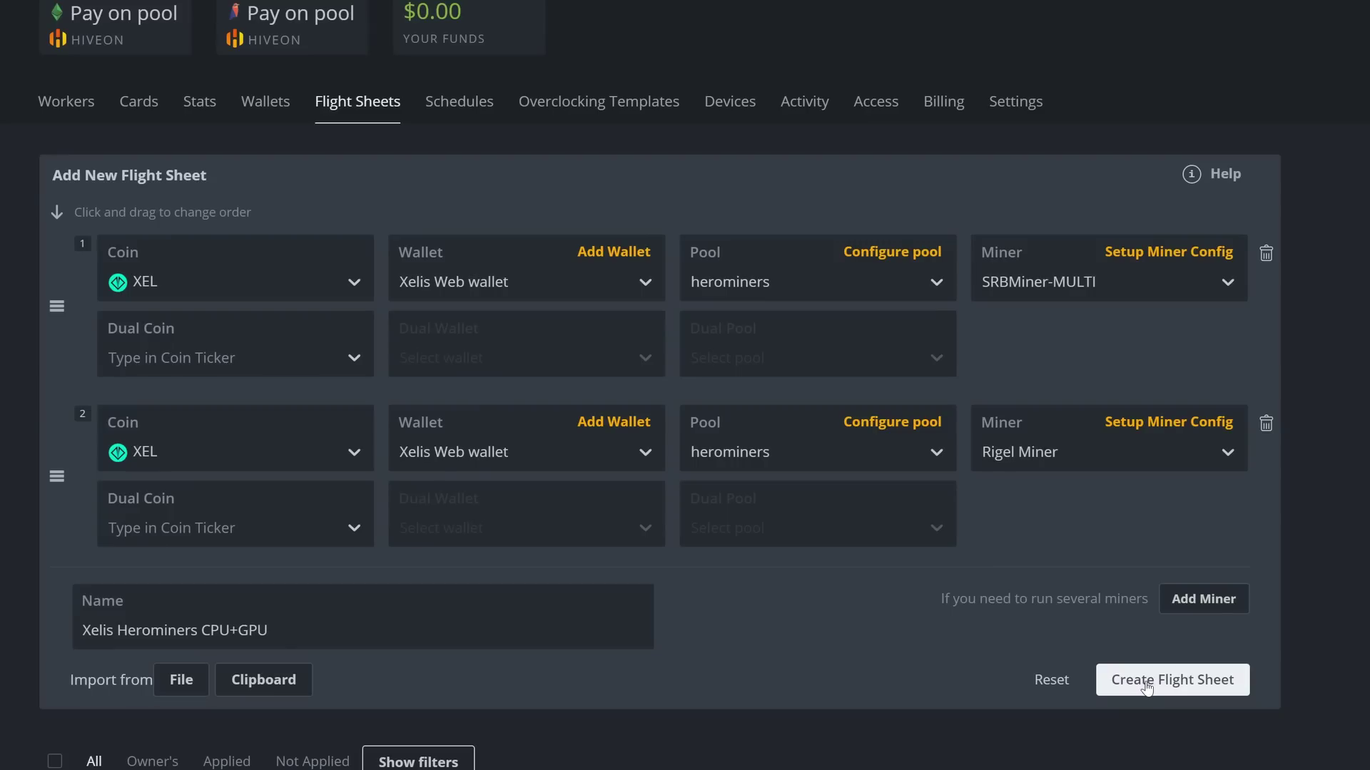
Step: Save the 'Xelis Herominers CPU+GPU' flight sheet, check the list, and return to Workers
click(1139, 683)
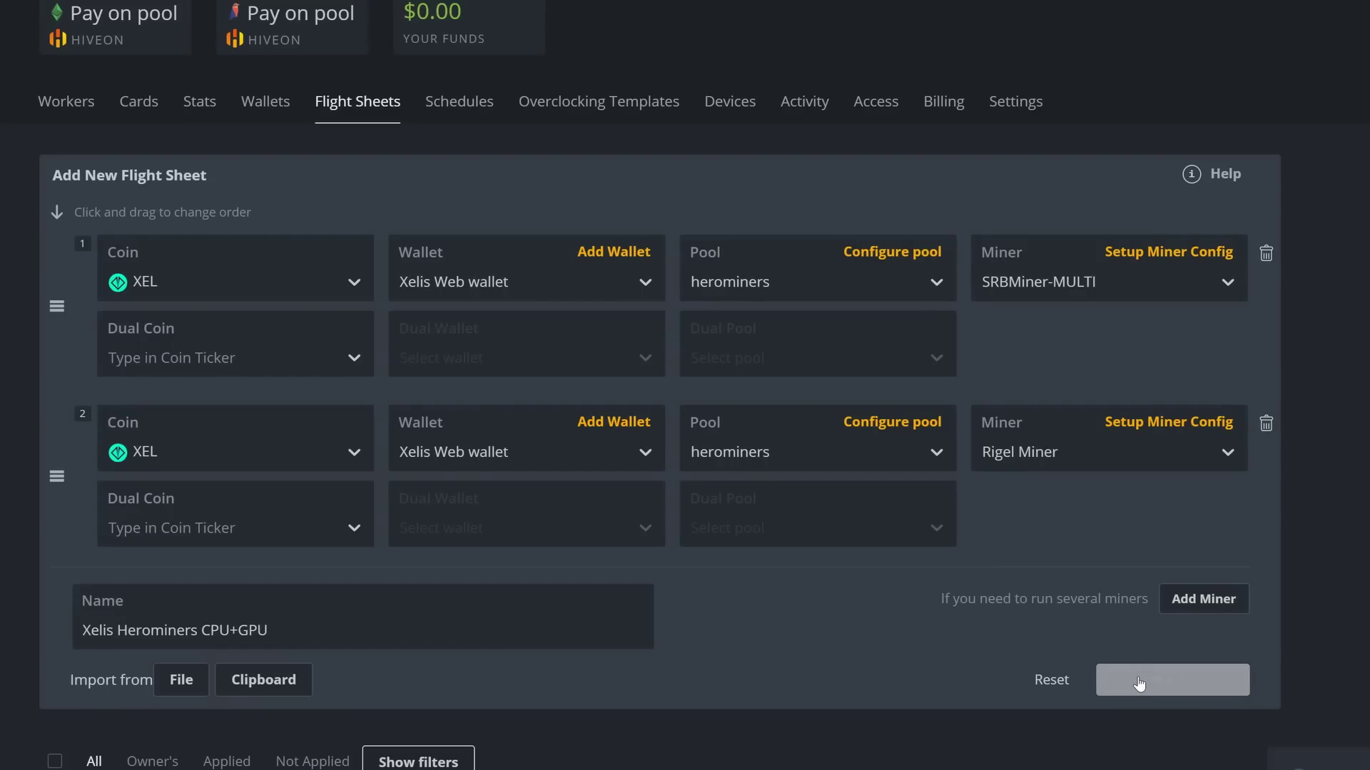
scroll(841, 648, down, 10)
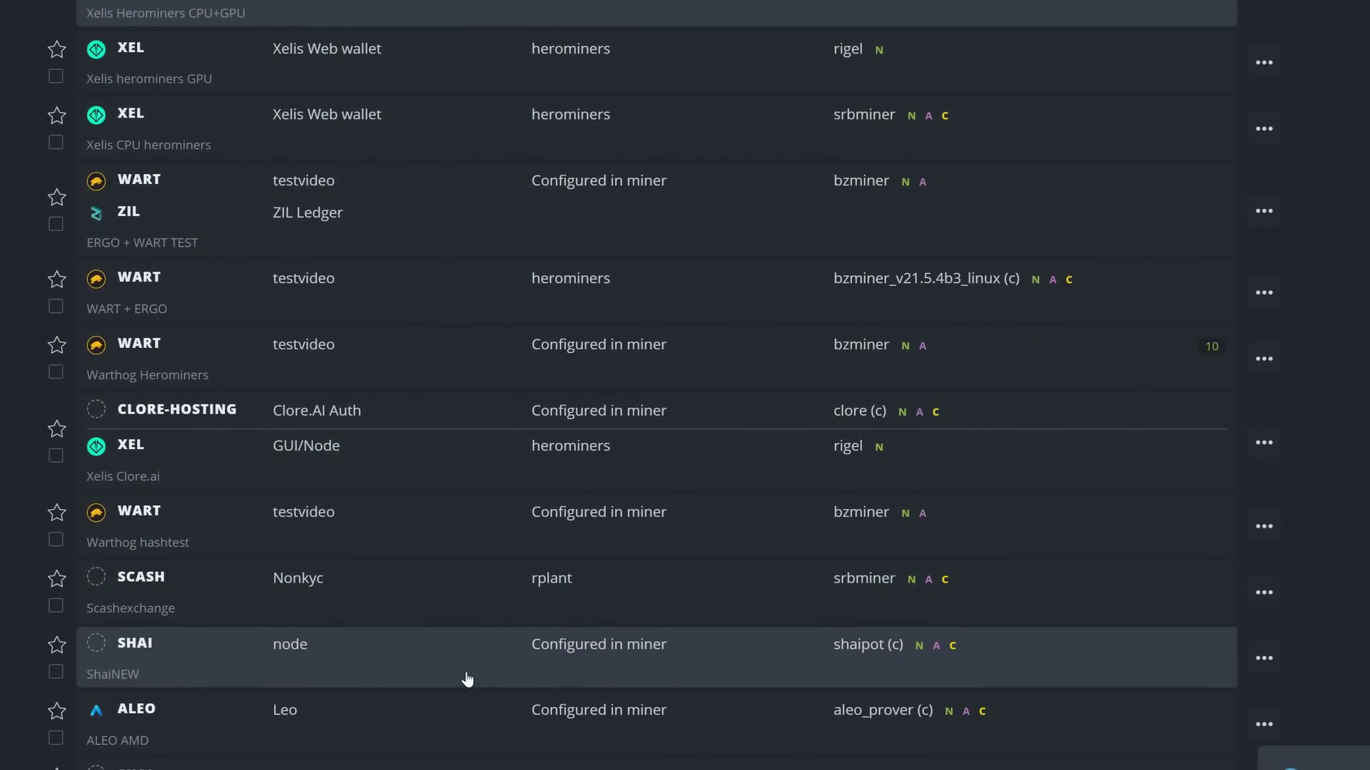
scroll(468, 656, up, 3)
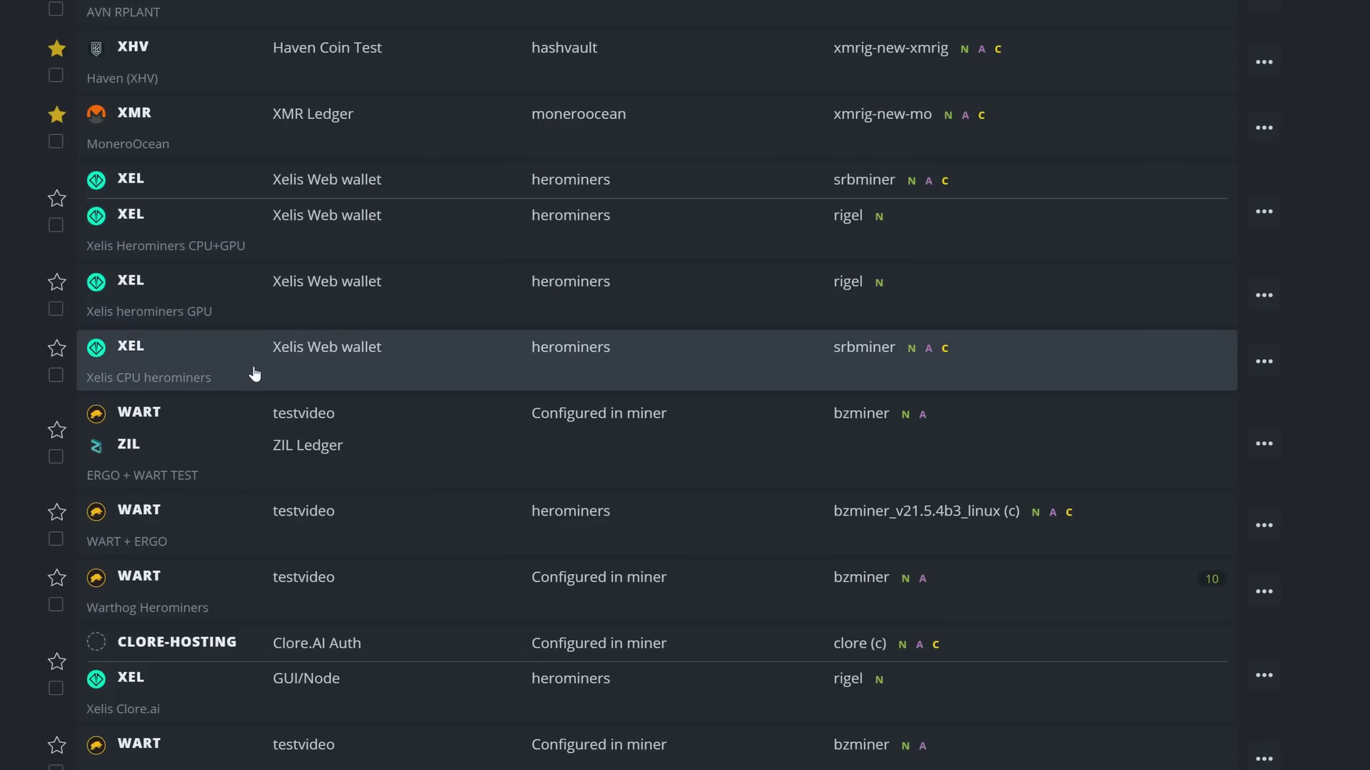
scroll(254, 374, up, 10)
click(149, 212)
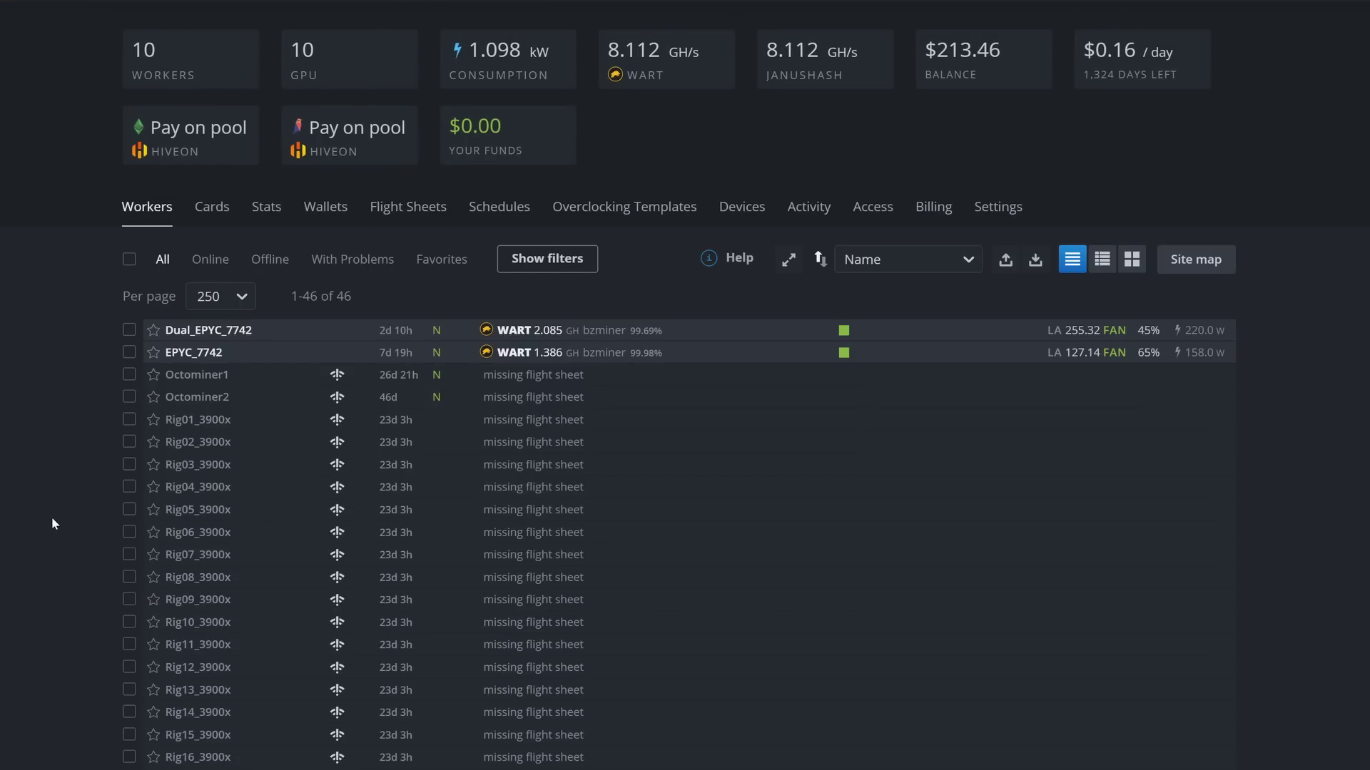
Step: On Rig34_7950x's Flight Sheet tab, unset the Warthog Herominers flight sheet
scroll(52, 518, down, 7)
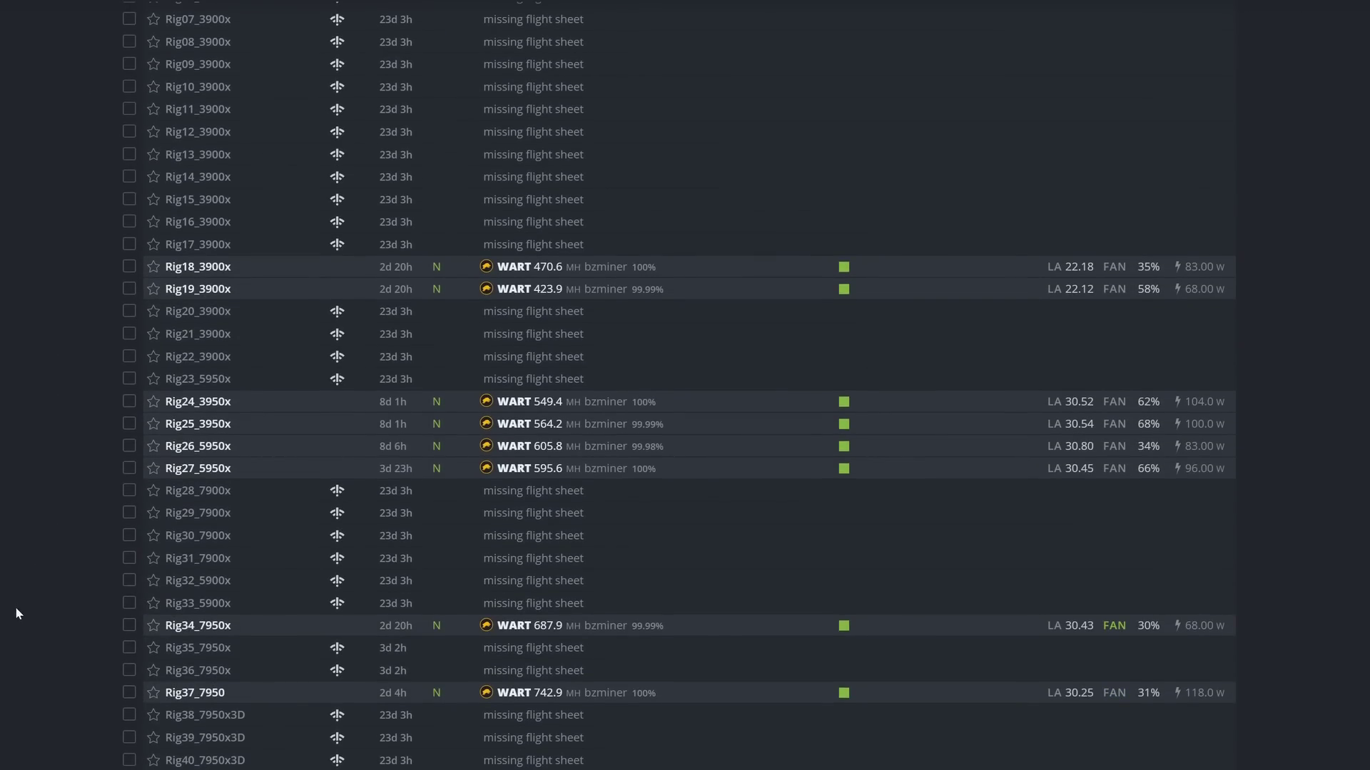
click(220, 627)
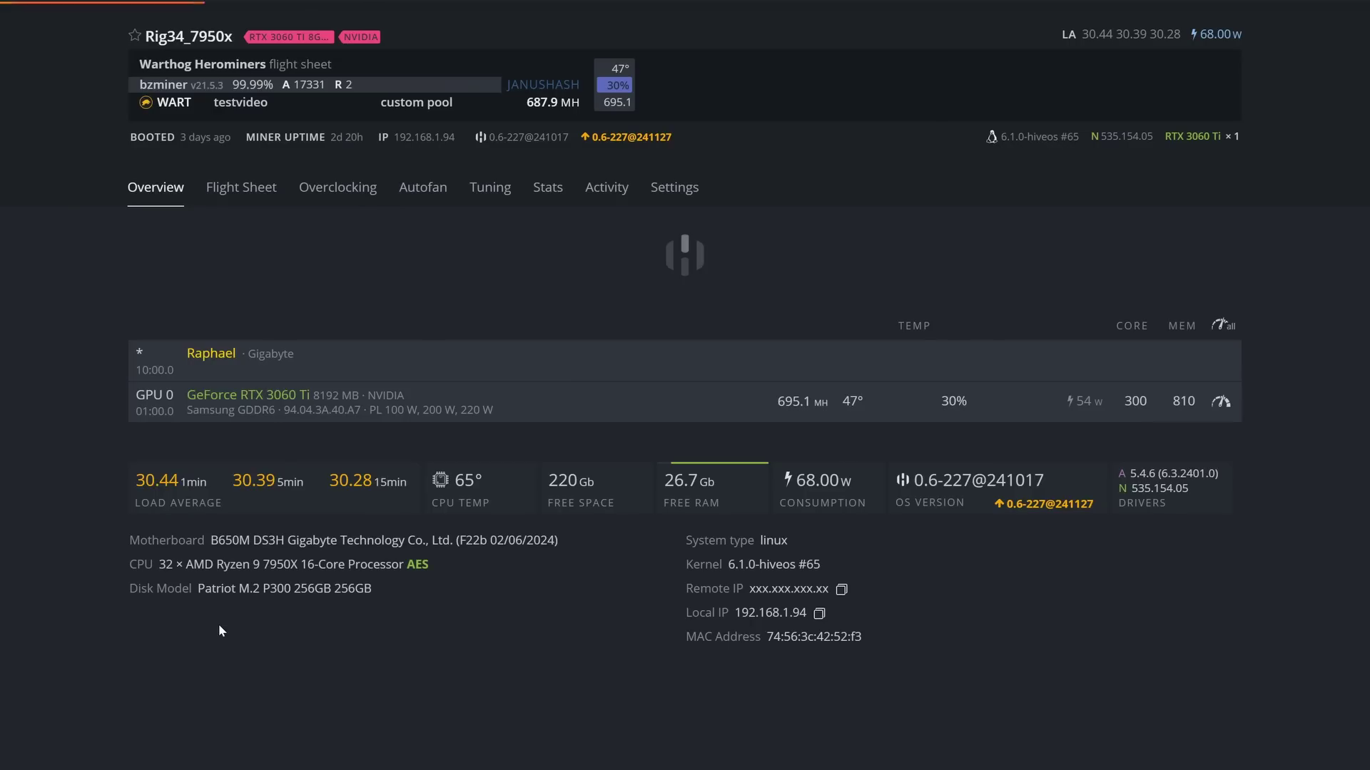
click(241, 190)
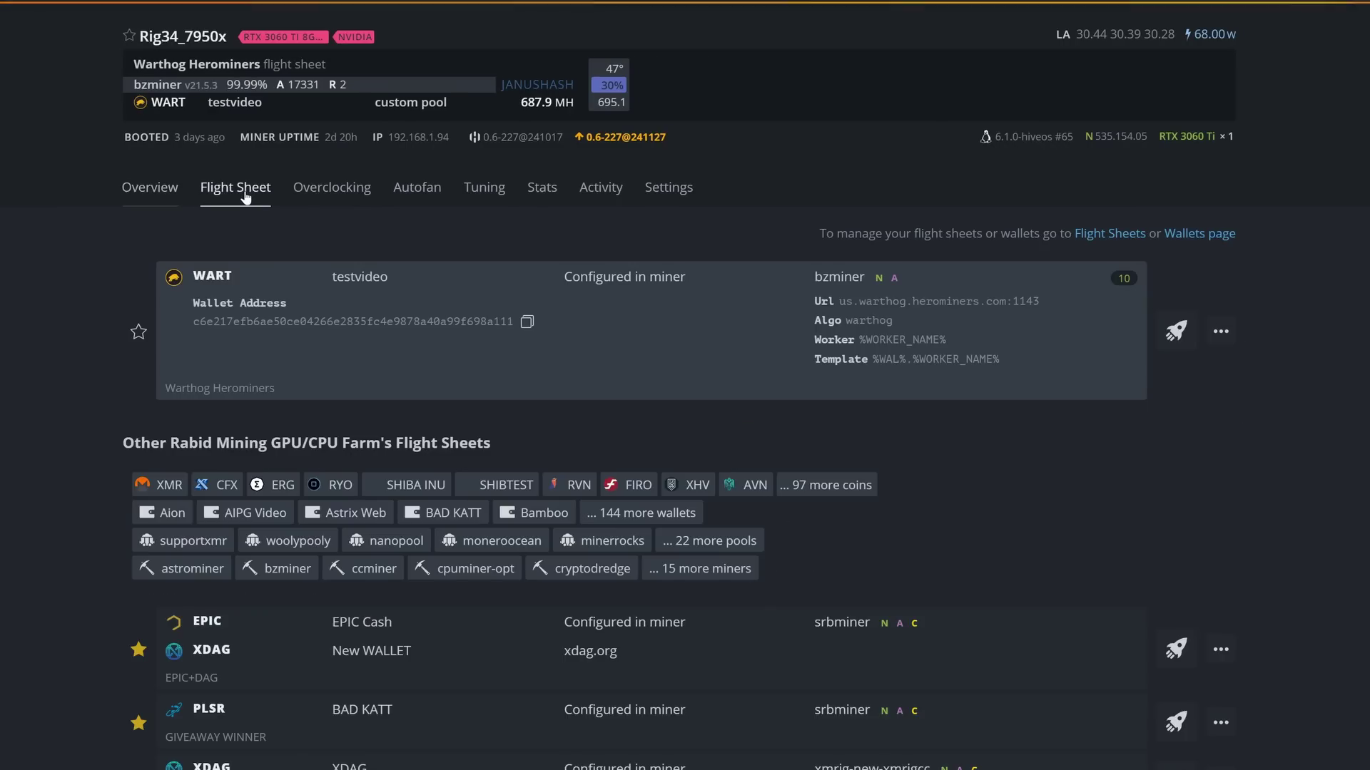
click(1221, 333)
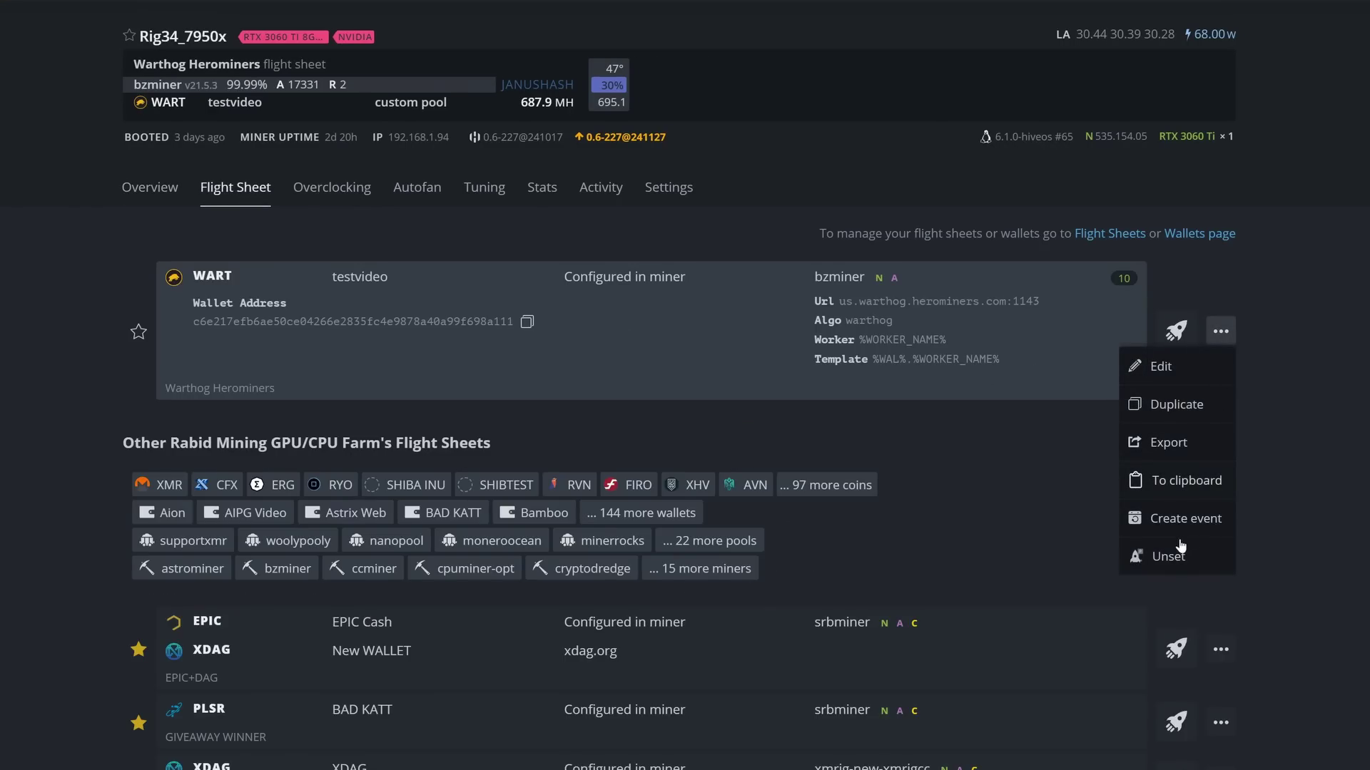
click(1177, 564)
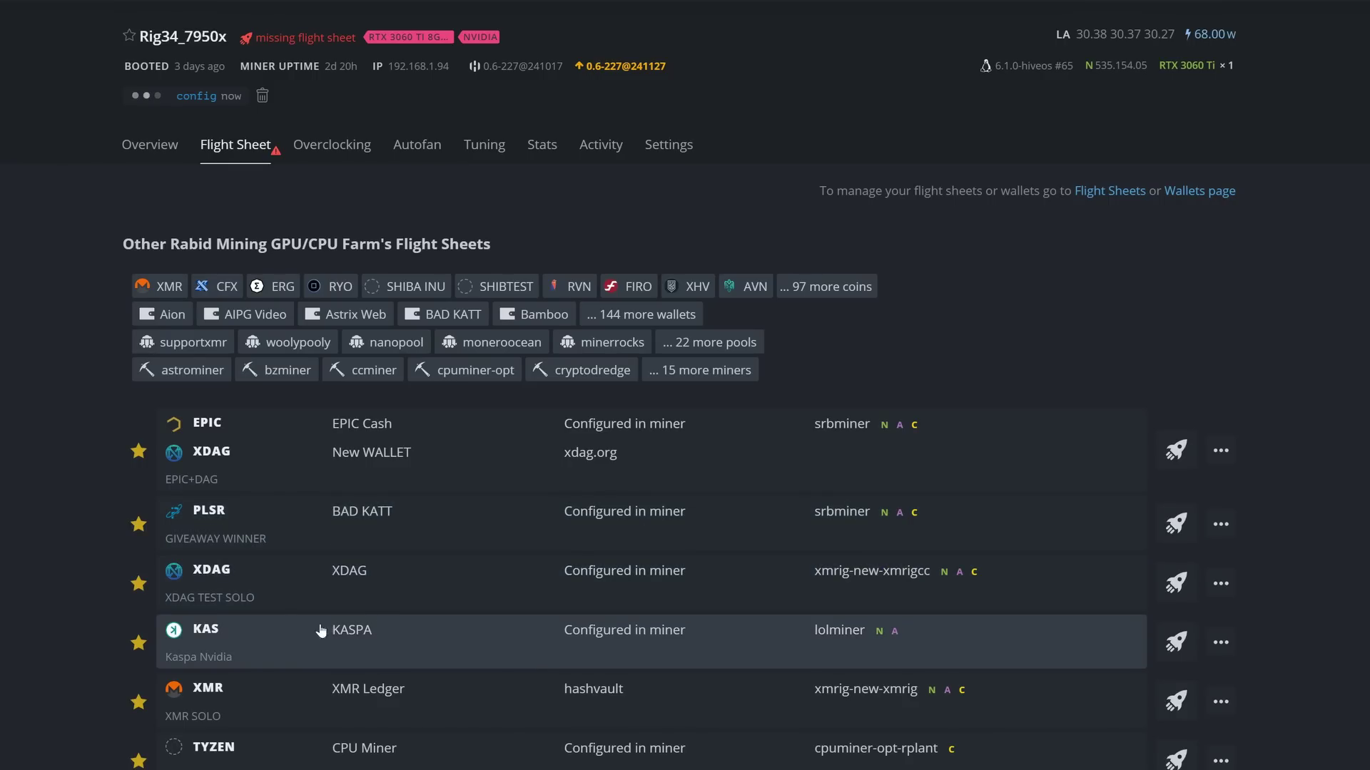
Step: Launch the Xelis CPU herominers flight sheet on Rig34_7950x, then start a Web Shell session
scroll(50, 634, down, 7)
scroll(60, 639, down, 9)
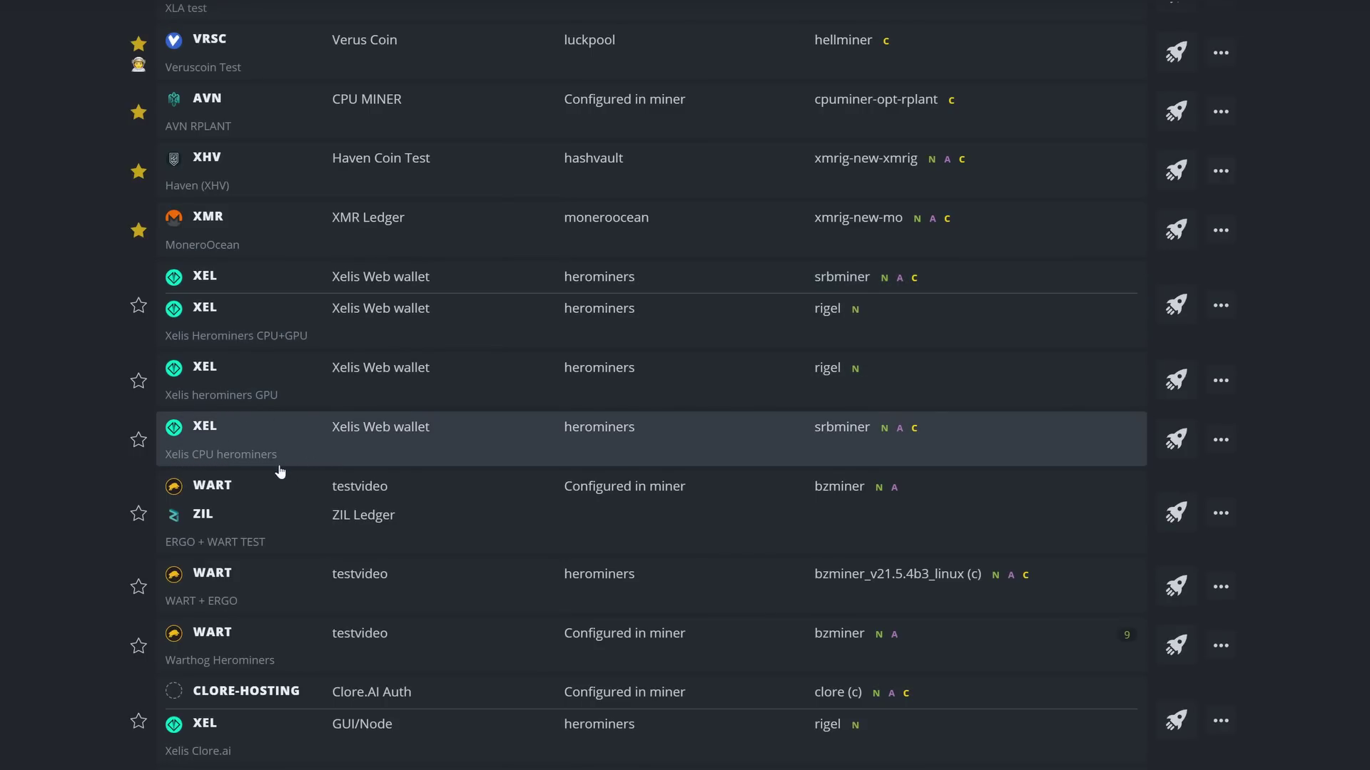
click(1175, 443)
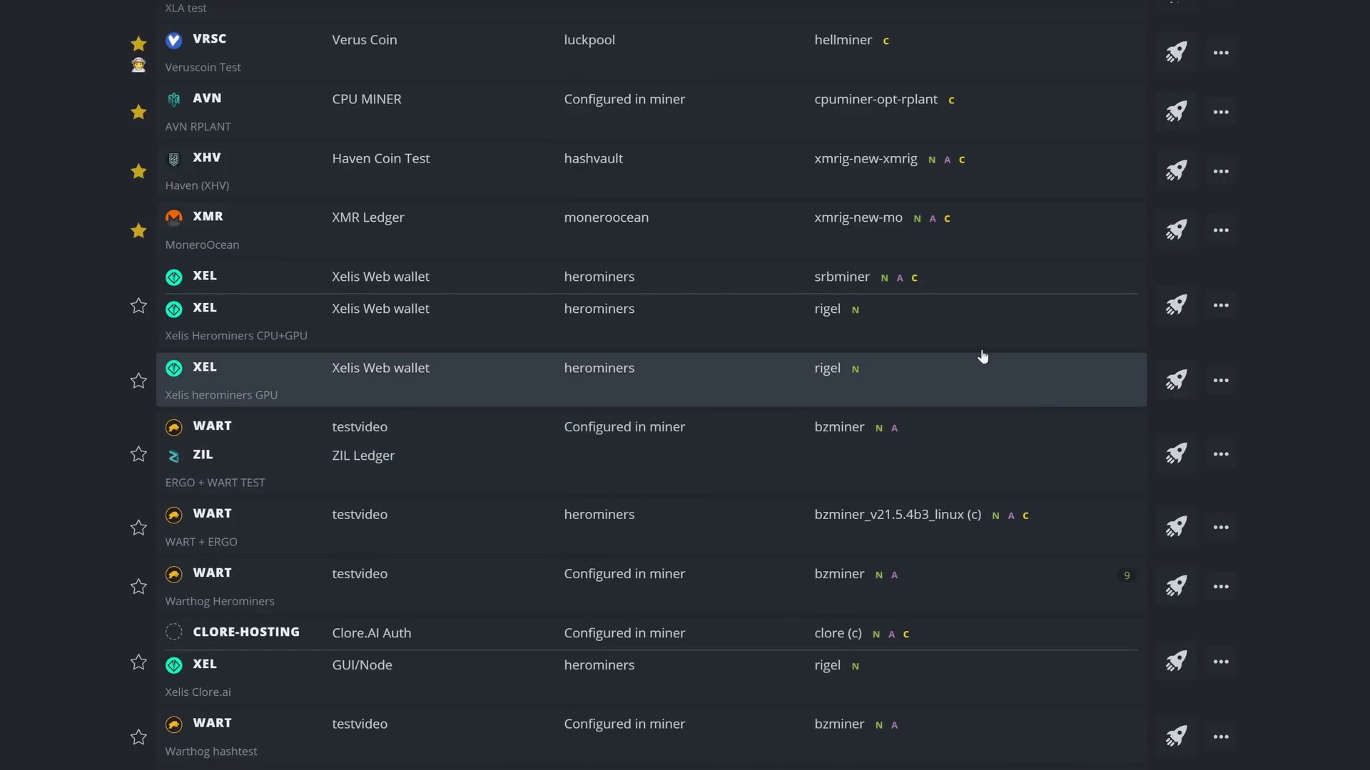
click(863, 10)
click(908, 107)
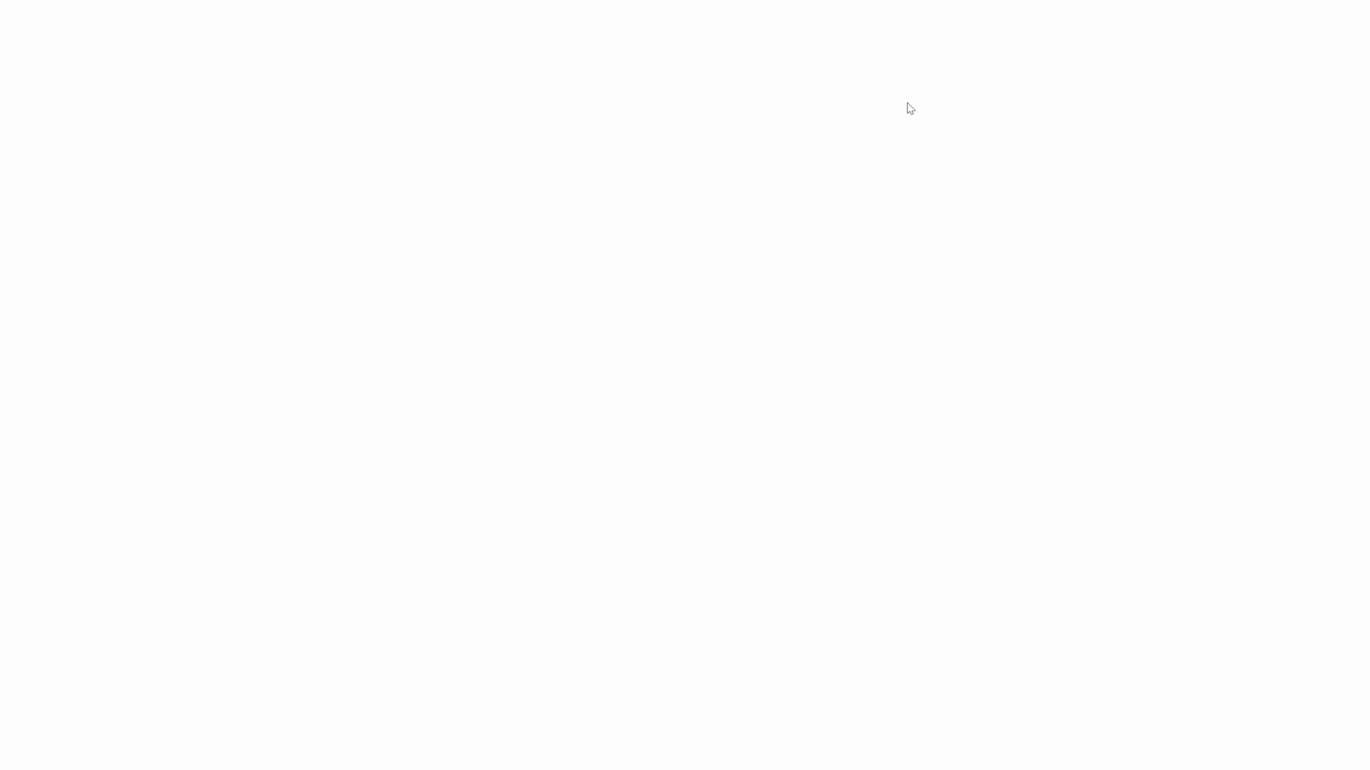
Step: Log in to the web shell as 'user' and run 'miner' to view srbminer's live output
text(user)
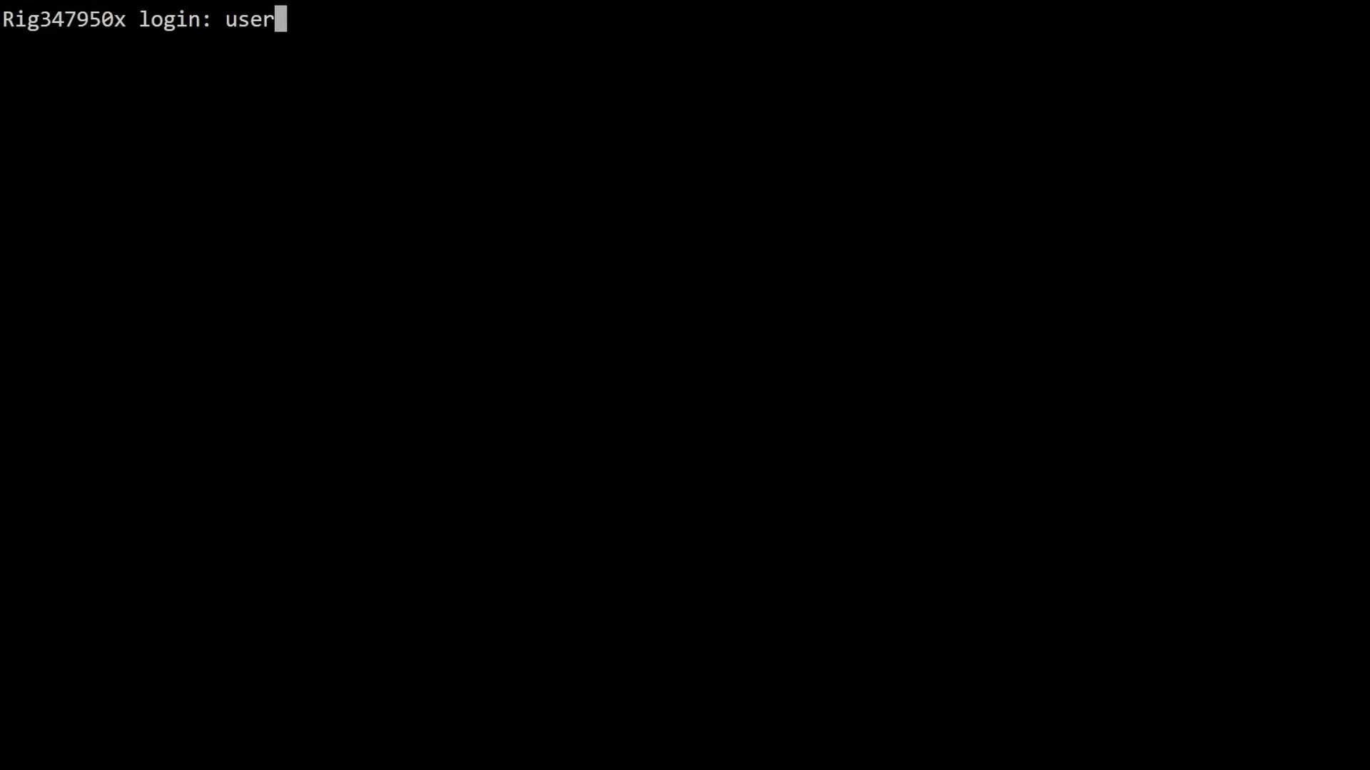
key(Return)
key(Return)
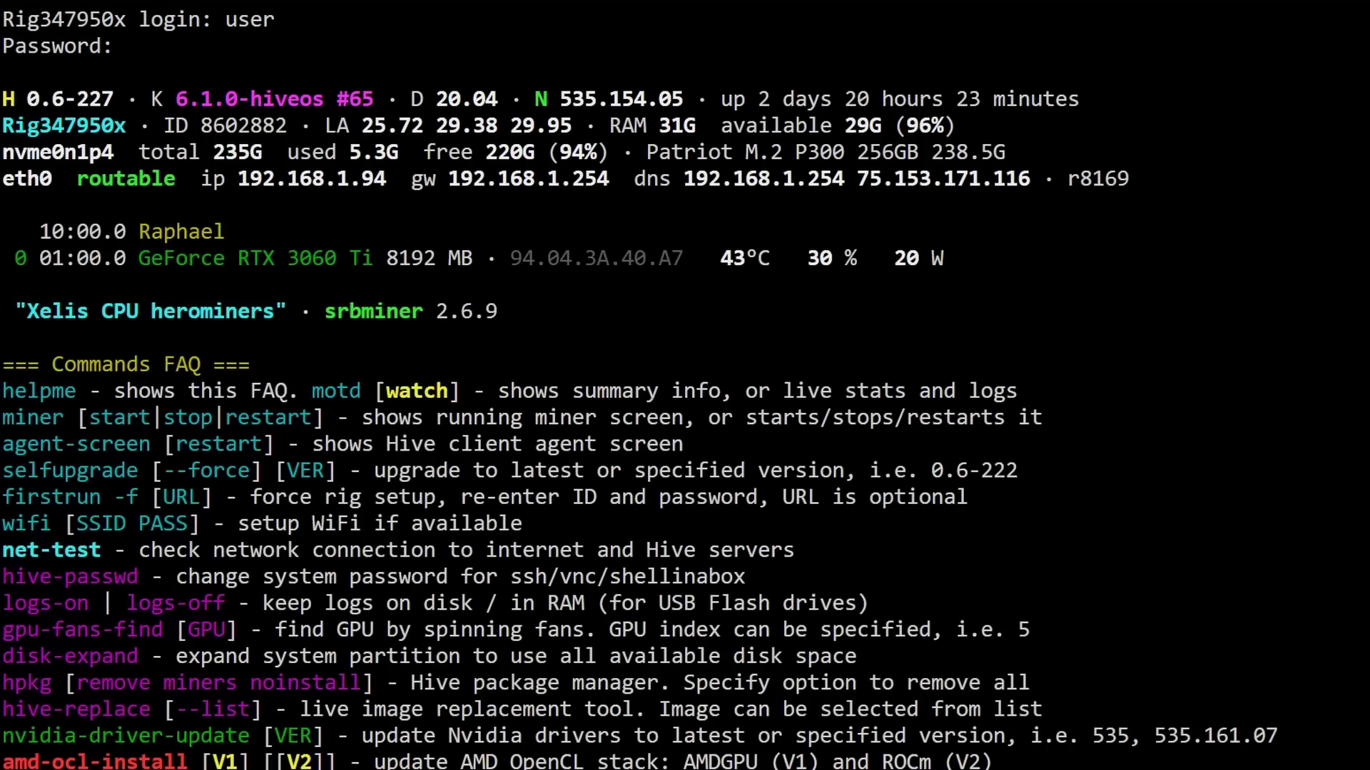
text(miner)
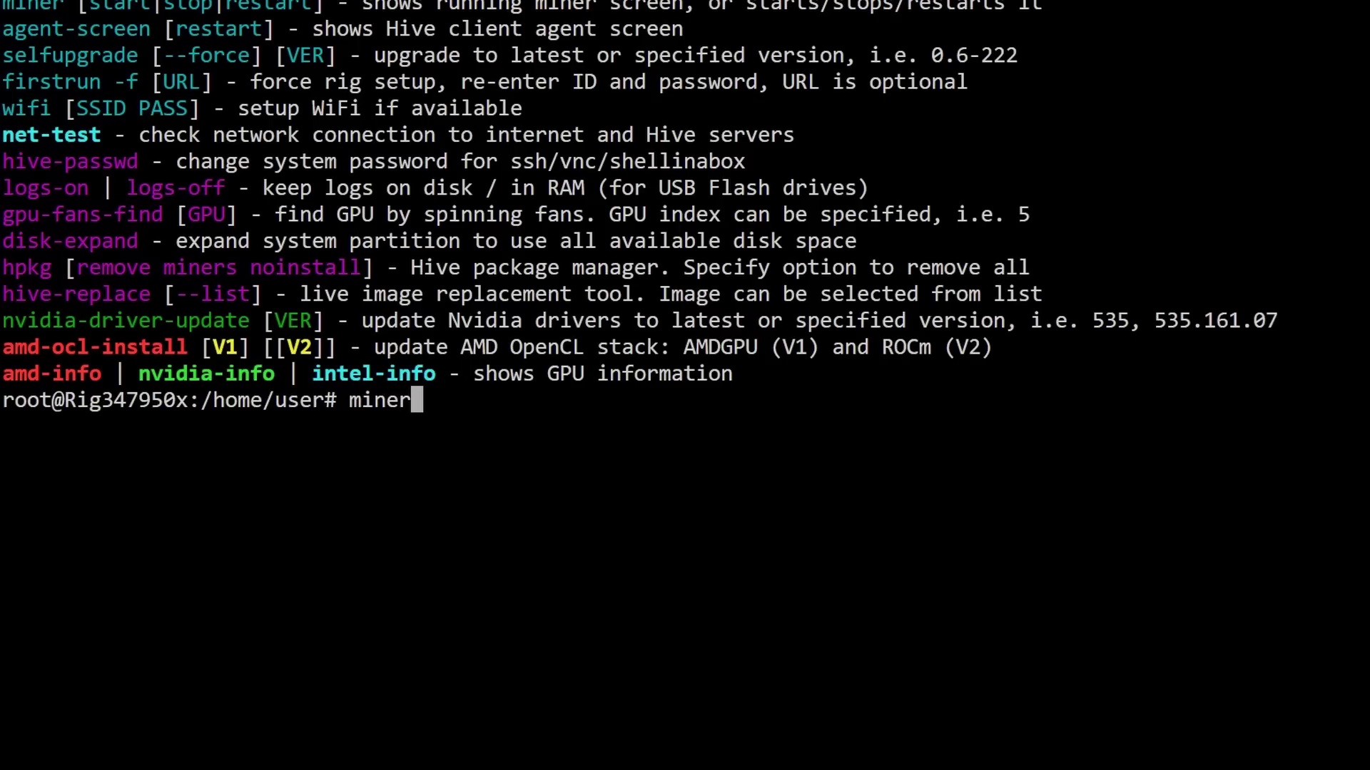
key(Return)
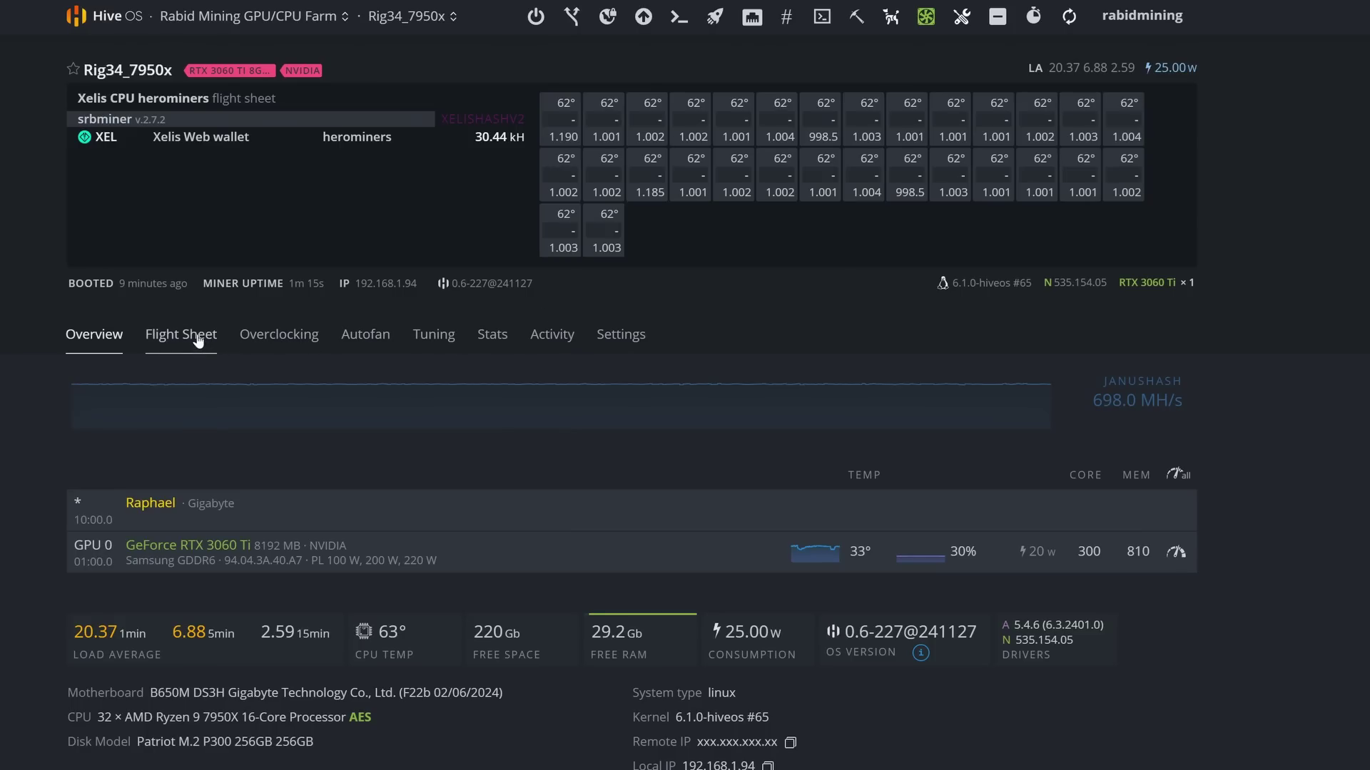
Step: Open the rig's Xelis CPU herominers flight sheet for editing
click(198, 336)
click(1181, 510)
click(1117, 547)
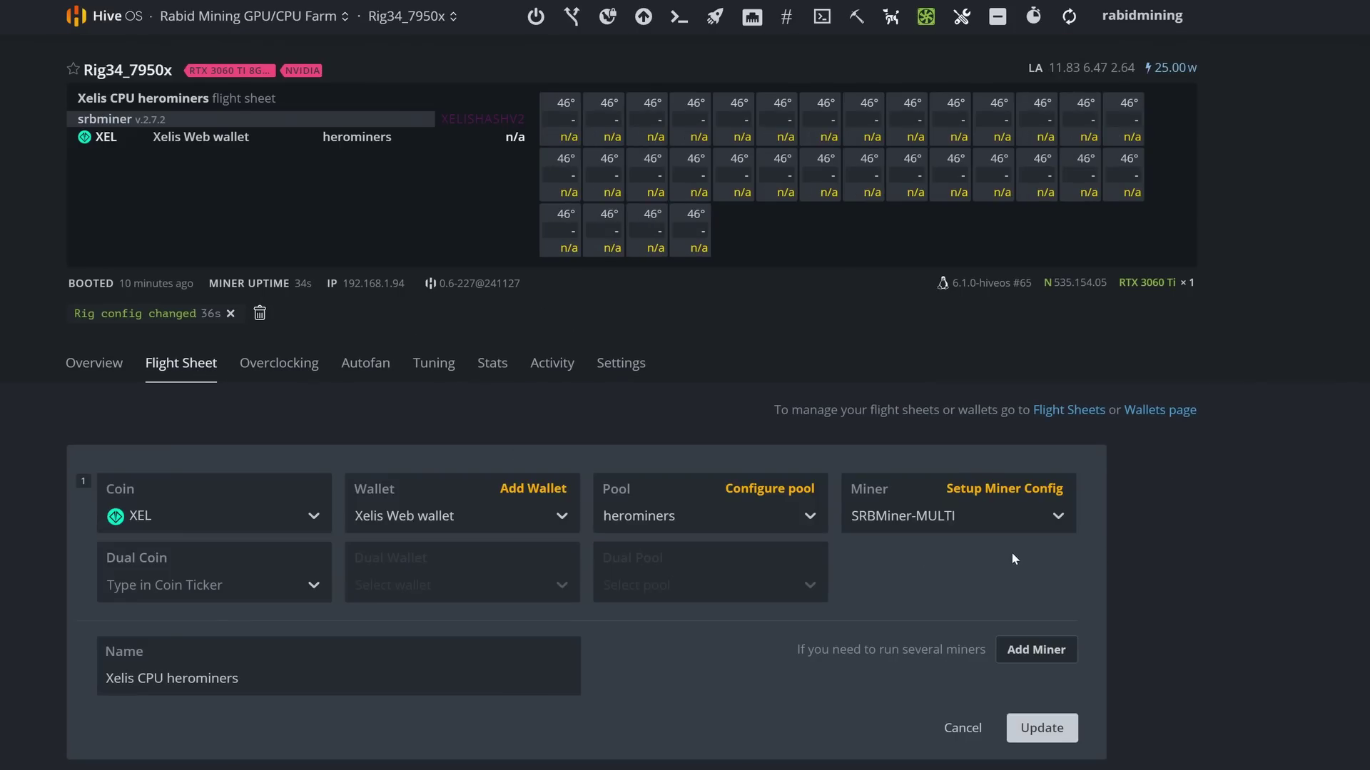